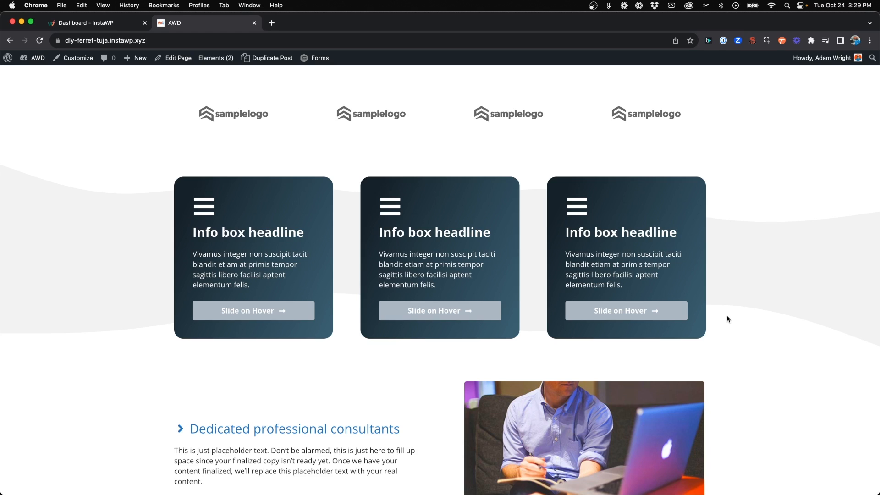
Look over the published home page and open it for editing in a new browser tab
scroll(727, 316, down, 3)
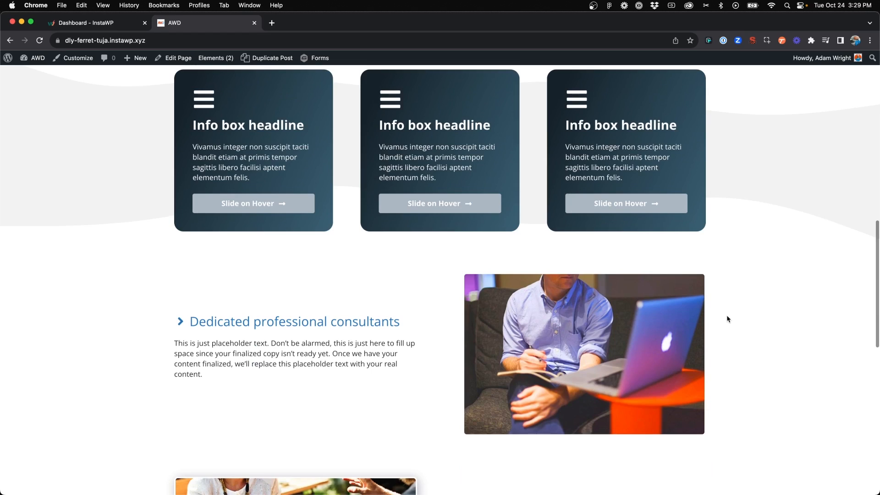
scroll(727, 318, up, 3)
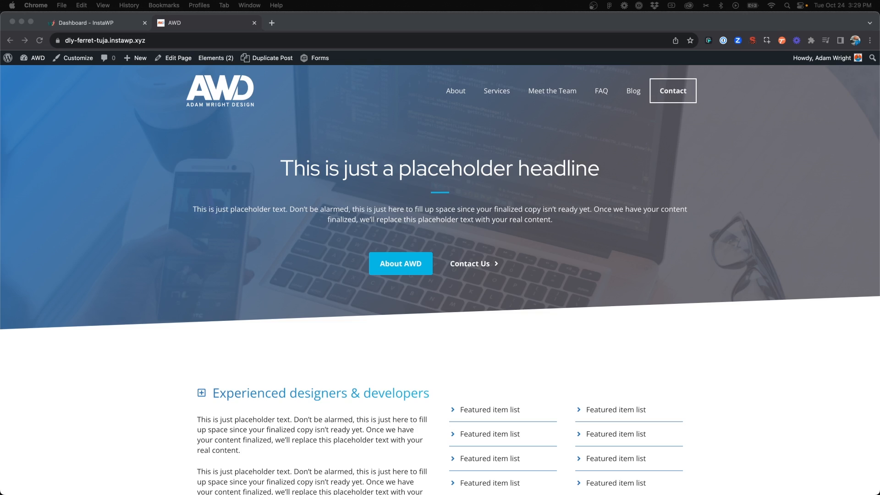
right_click(179, 57)
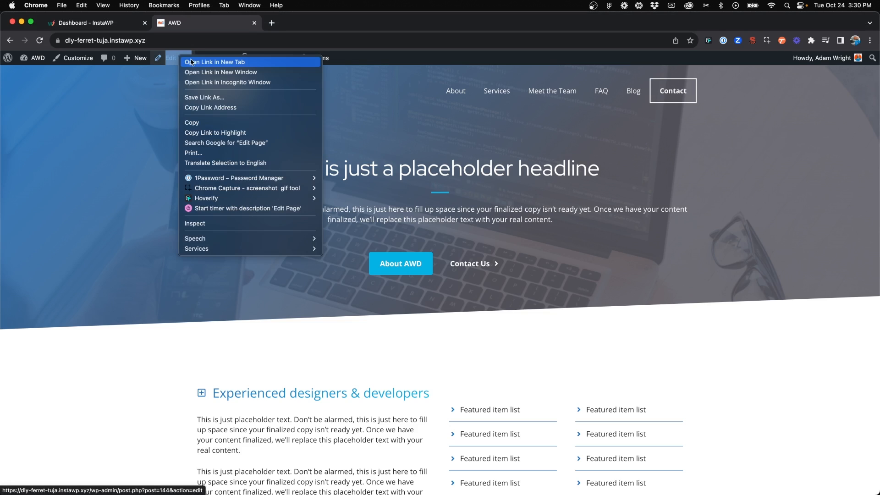
click(192, 62)
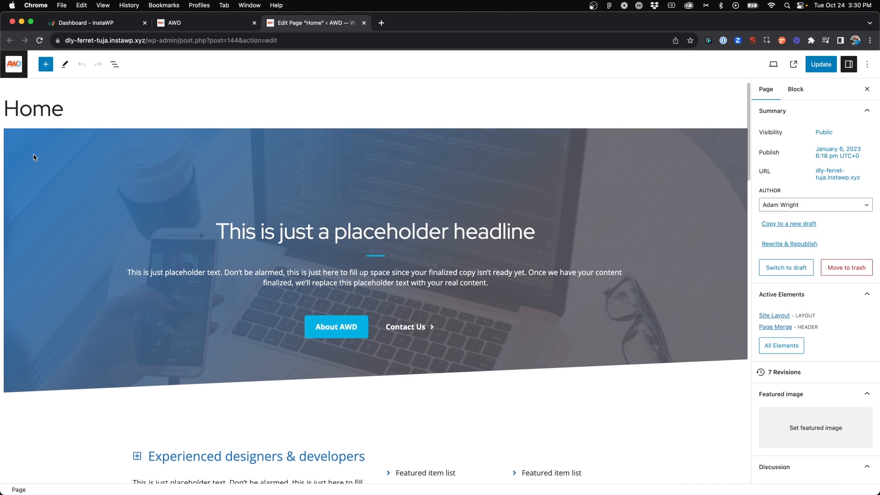
Select the outer container of the hero section and show the page's block list
click(8, 135)
click(8, 135)
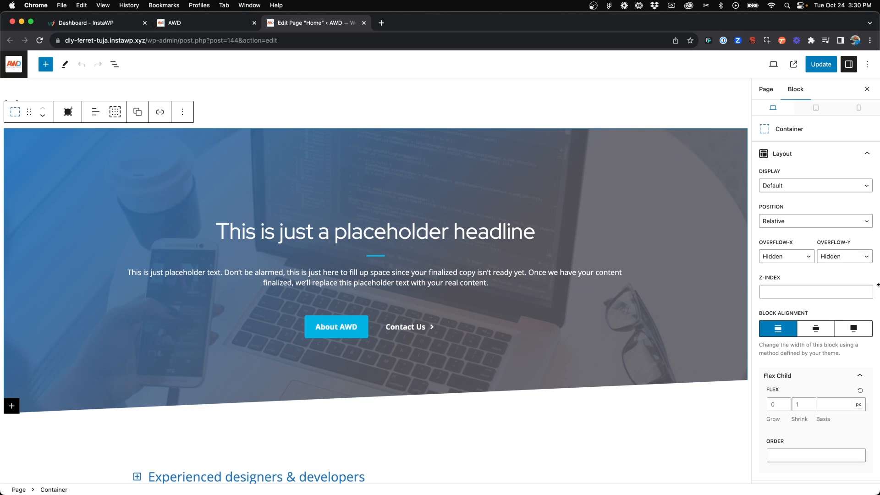
click(115, 64)
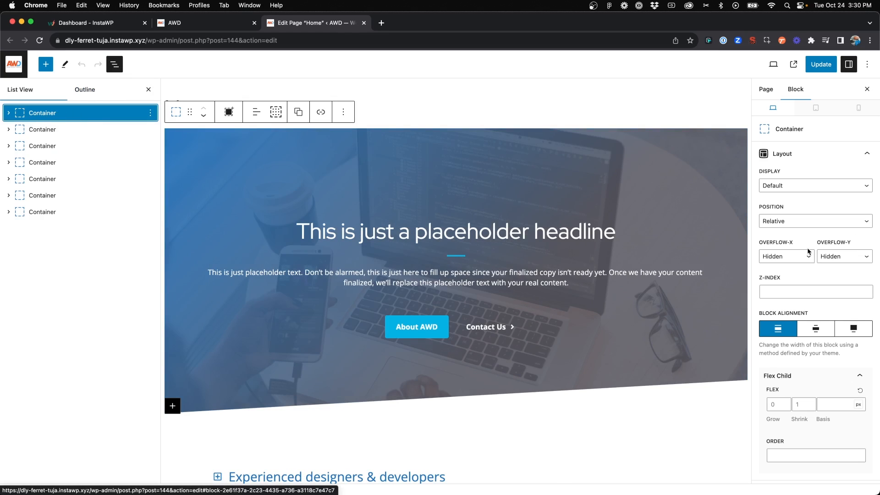
Open the settings of Shape 1 on the hero container
scroll(807, 248, down, 5)
scroll(808, 249, down, 8)
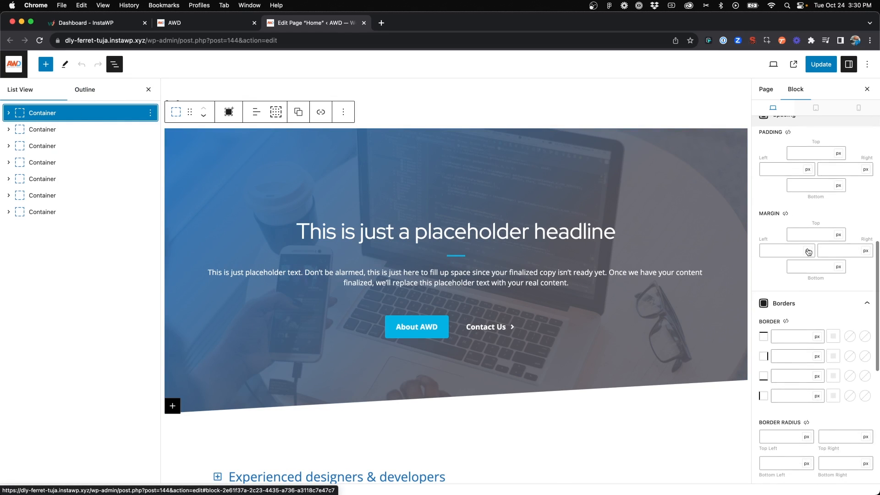
scroll(808, 251, down, 10)
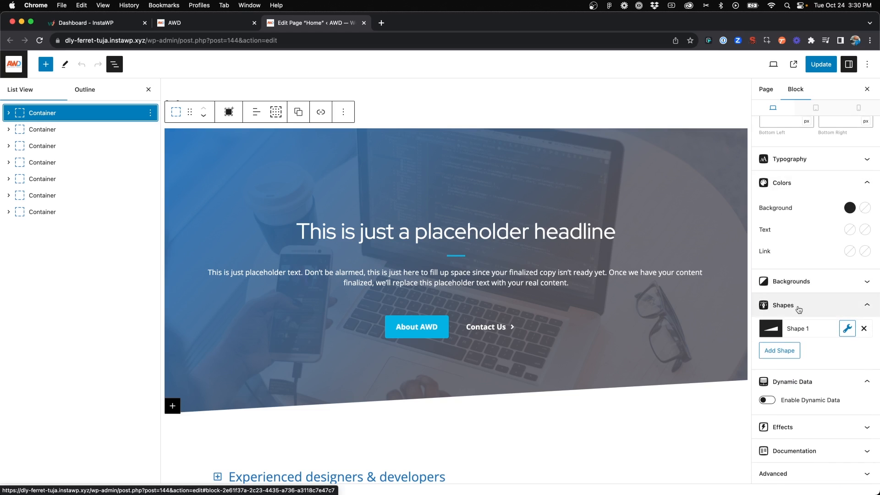
scroll(791, 314, down, 1)
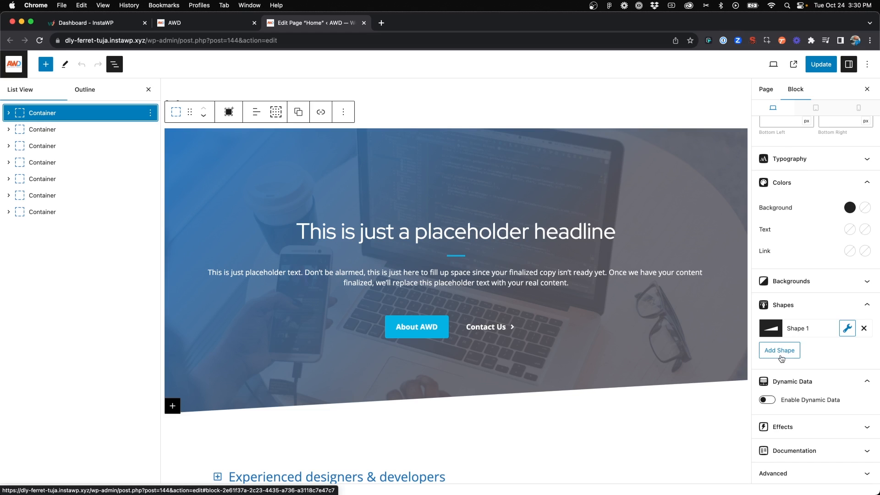
click(848, 330)
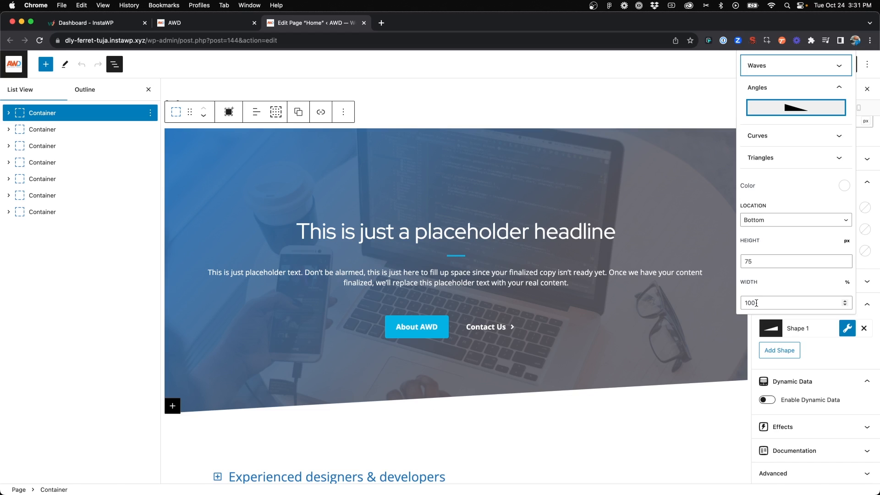
Examine the angle shape's colour setting and how the shape meets the section below the hero
click(844, 187)
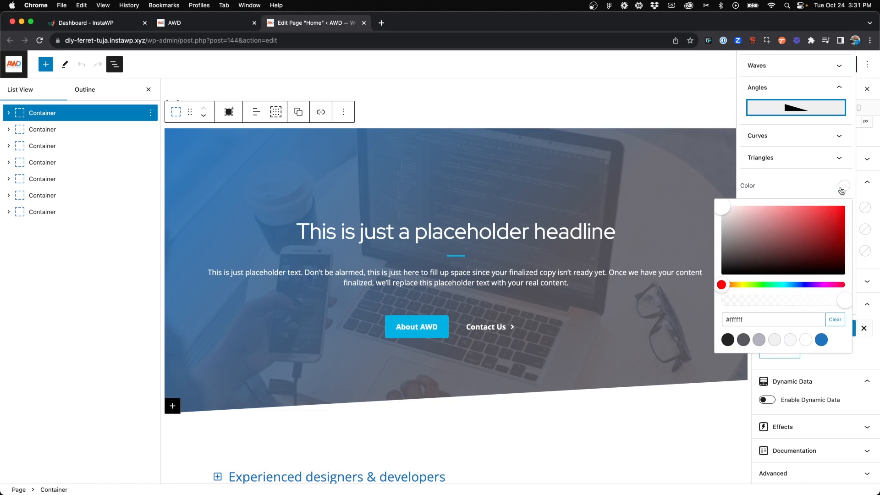
click(842, 188)
scroll(647, 319, down, 5)
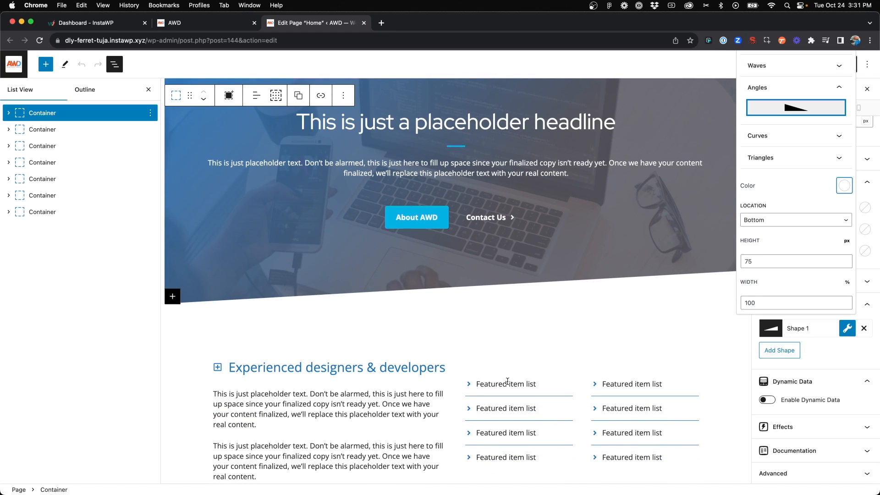
scroll(508, 381, up, 2)
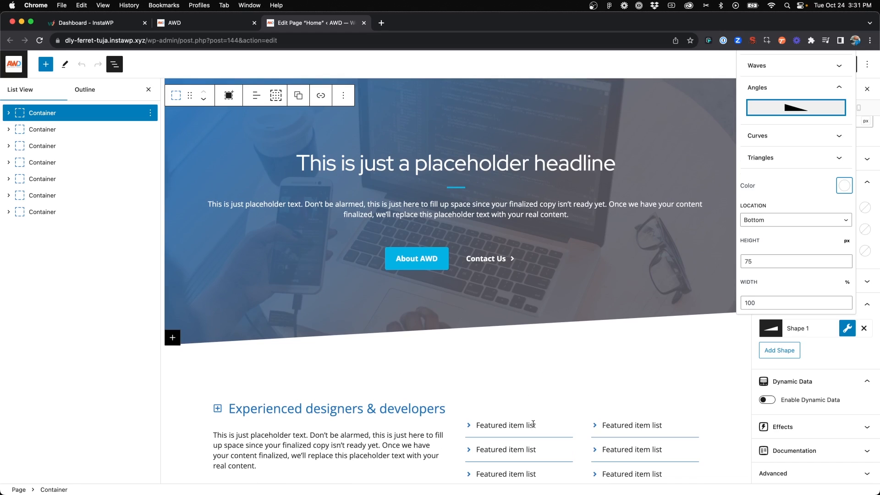
scroll(541, 345, up, 1)
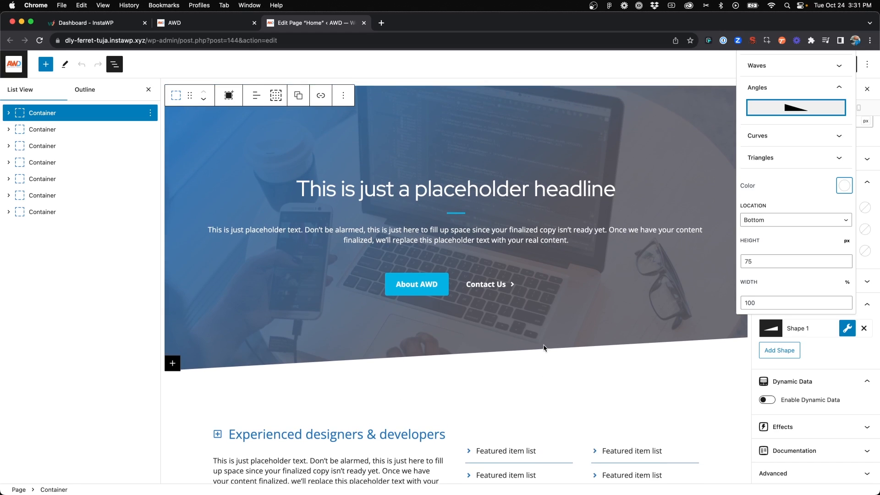
Try red #f70808 and light grey #d1d1d1 on the angle shape, and return its colour to white #ffffff
click(843, 190)
drag(824, 220, 842, 208)
scroll(638, 308, down, 2)
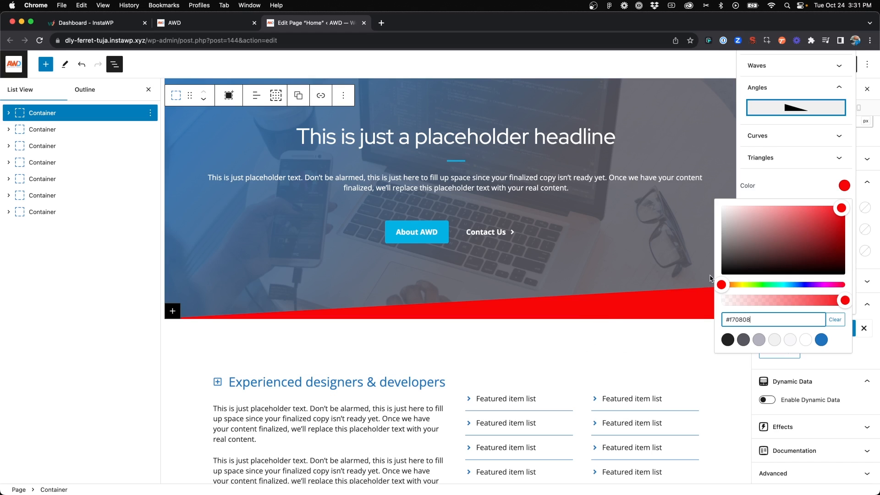
drag(749, 264, 701, 221)
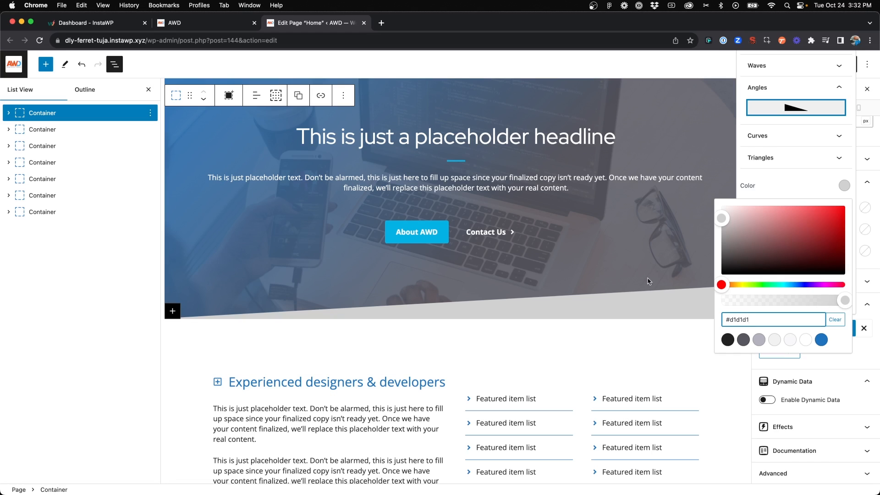
drag(724, 262, 698, 178)
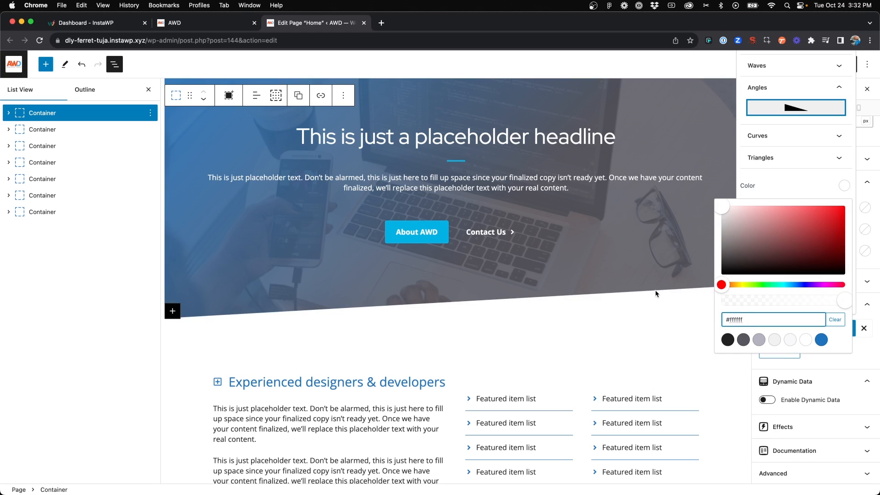
click(797, 186)
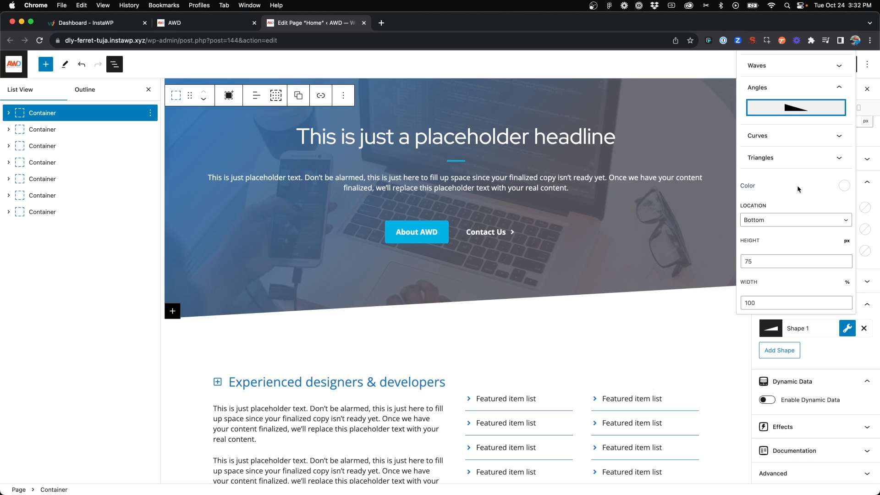
Review the shape's location options and compare the hero section with the published page
click(770, 220)
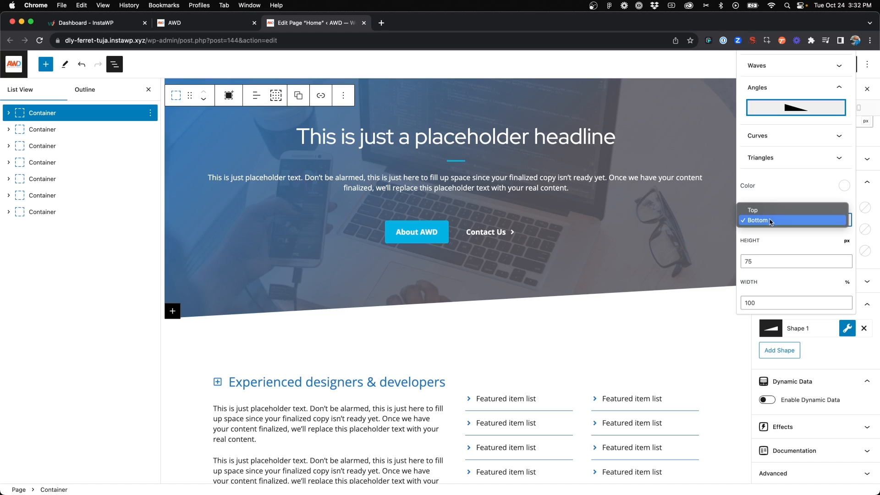
click(771, 221)
scroll(663, 257, up, 3)
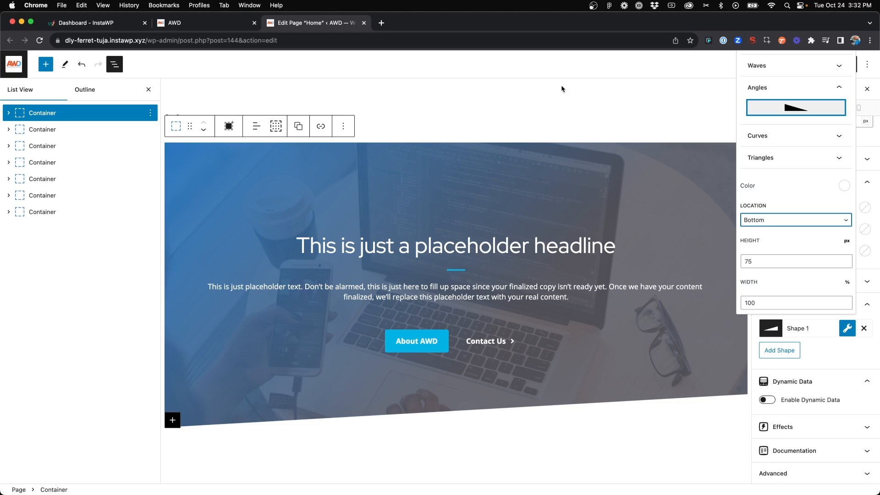
click(201, 23)
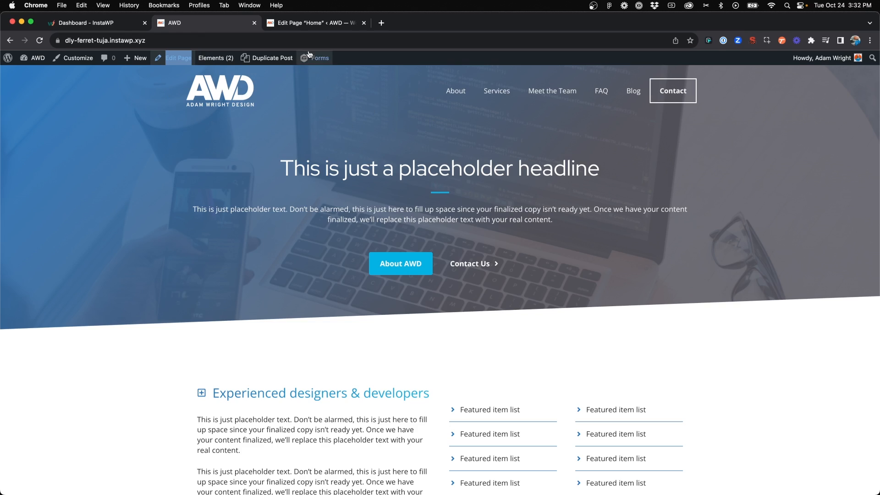
click(326, 24)
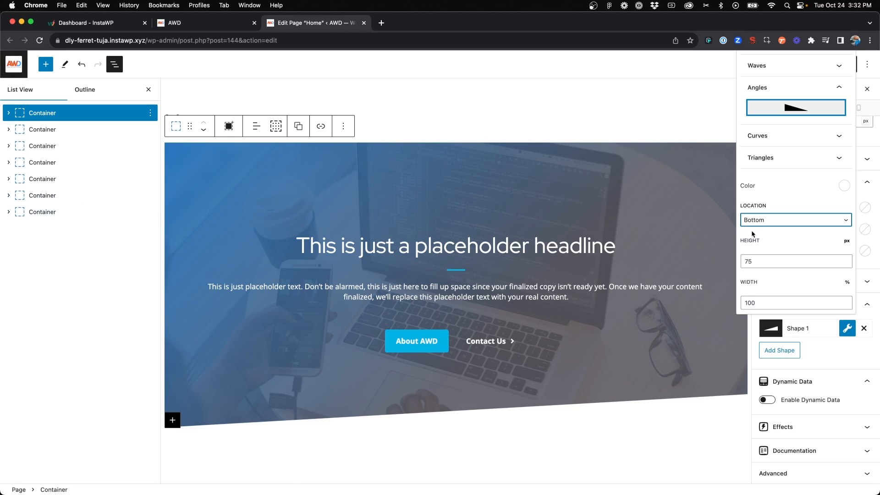
Set the angle shape's height to 250 px
scroll(756, 235, down, 2)
scroll(628, 274, down, 3)
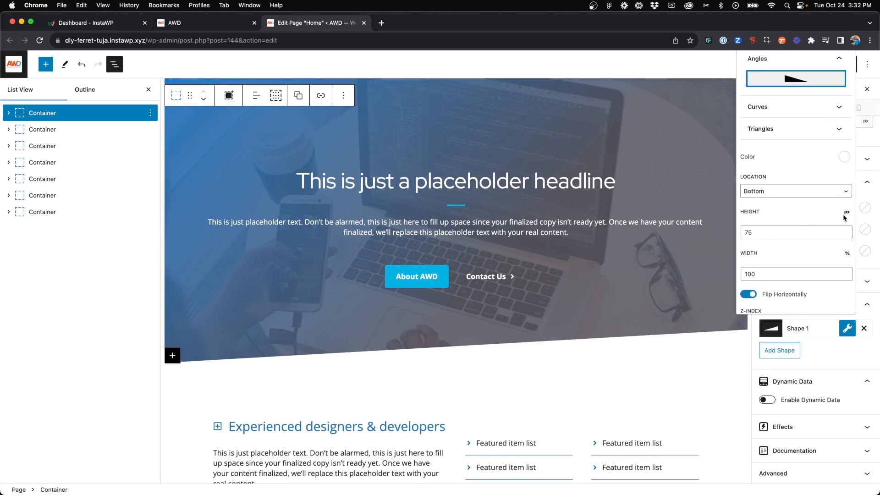
double_click(797, 230)
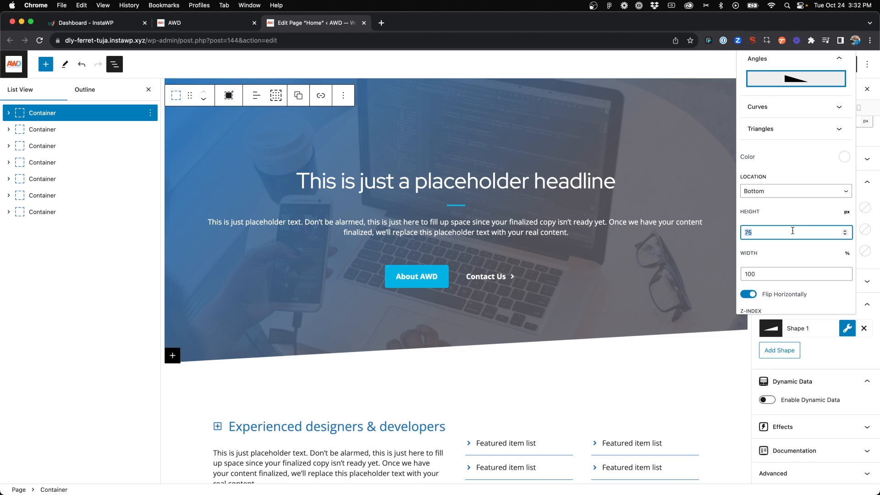
text(250)
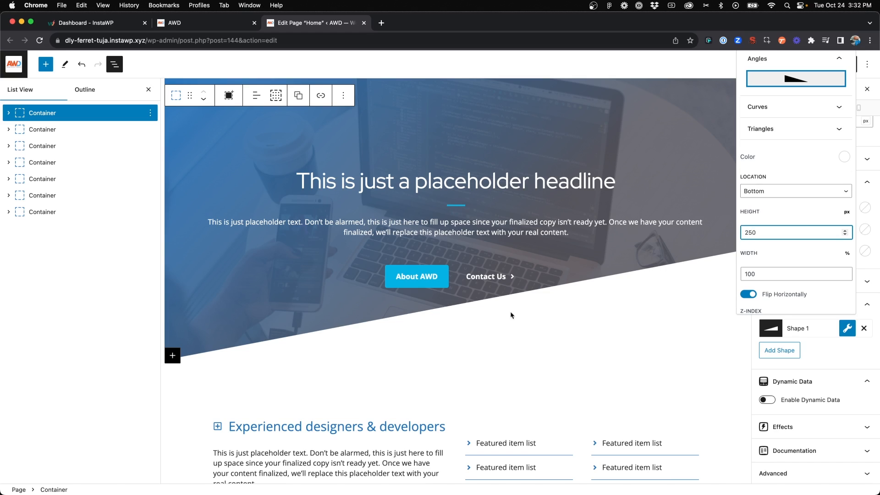
Hide the block list and inspect the angled edge across the full-width hero section
scroll(483, 313, up, 1)
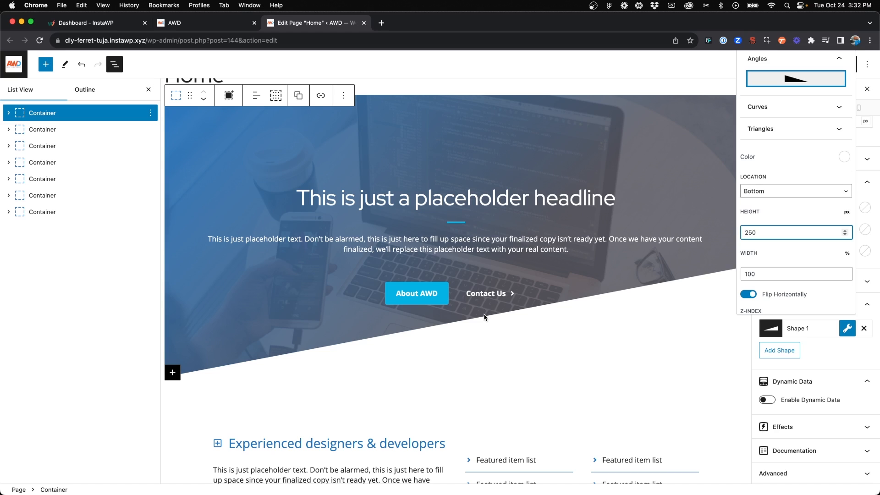
click(148, 90)
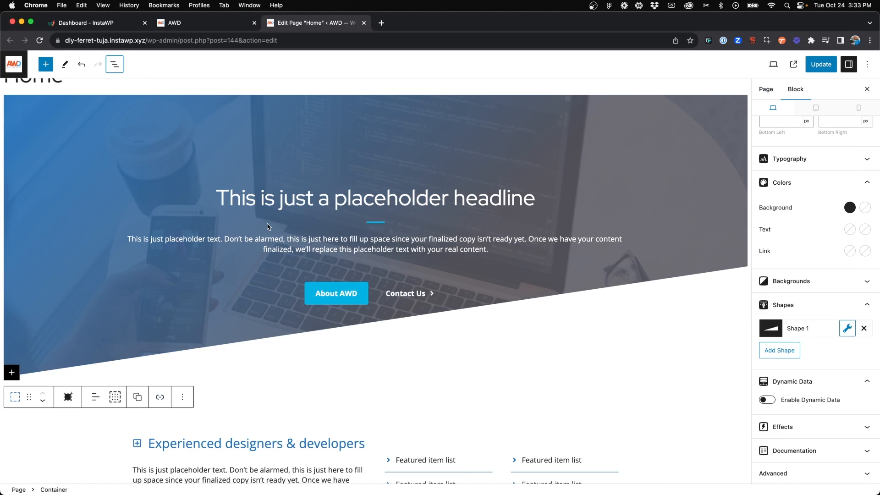
scroll(383, 266, down, 1)
scroll(385, 287, up, 2)
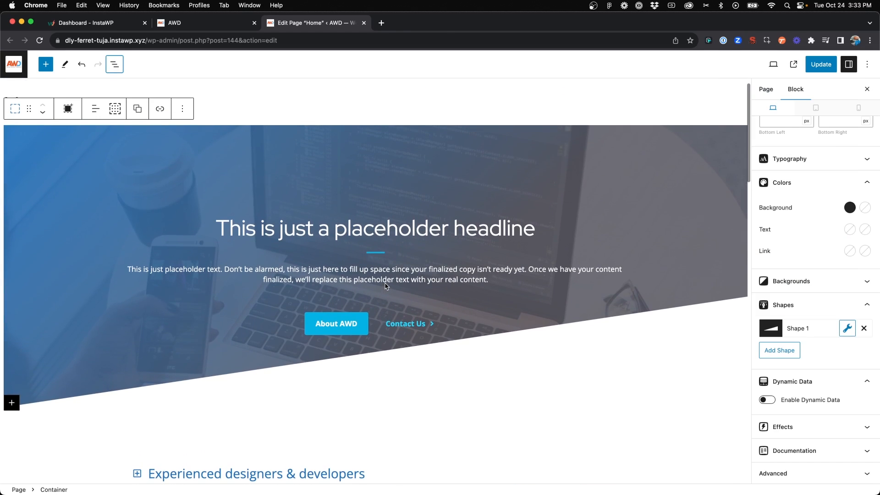
scroll(385, 286, down, 1)
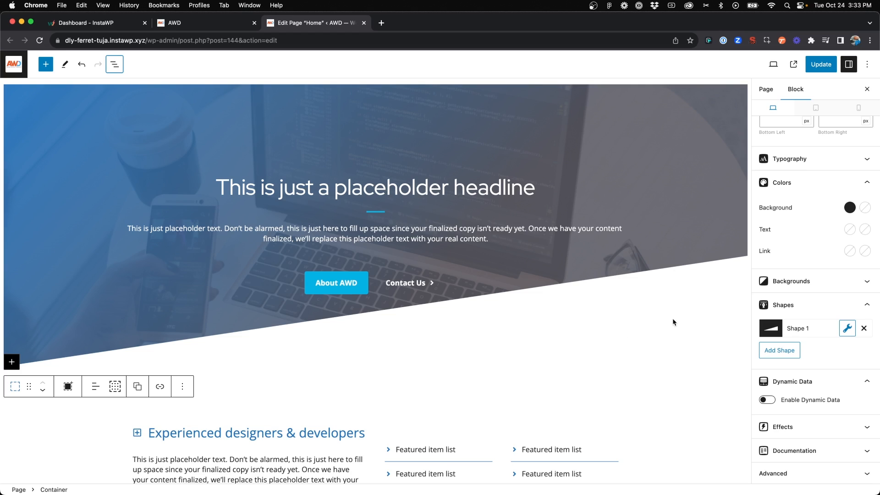
Set the height of the hero container's angle shape to 50 px and close the shape settings
click(854, 330)
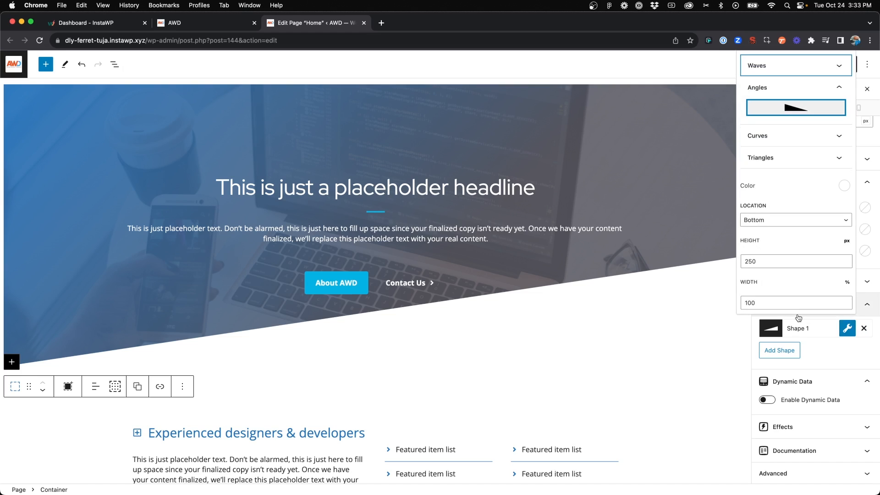
double_click(776, 261)
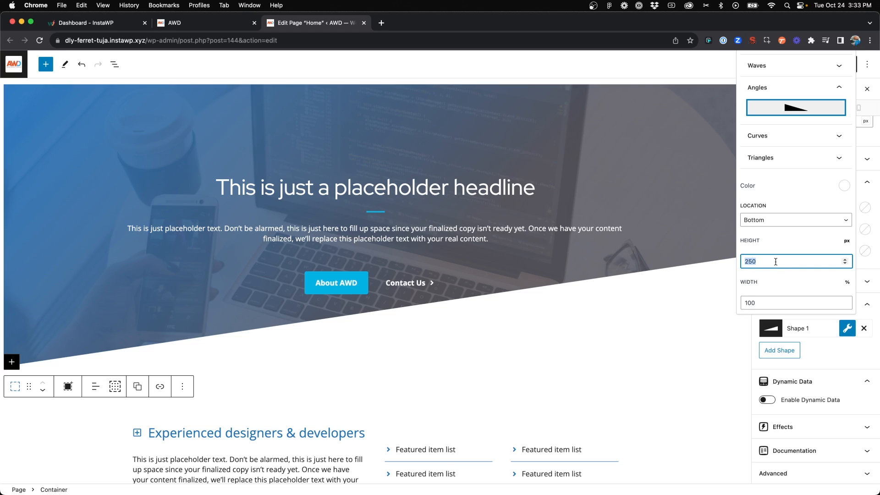
text(50)
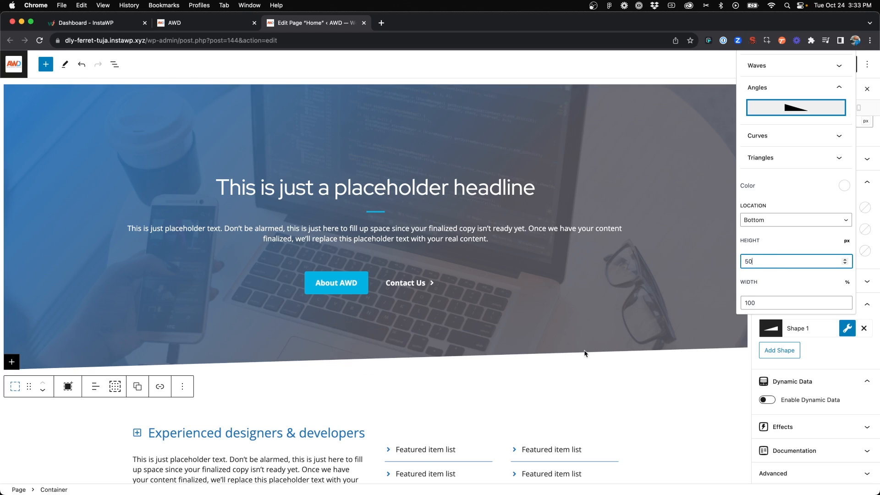
click(581, 362)
click(574, 376)
scroll(538, 354, down, 1)
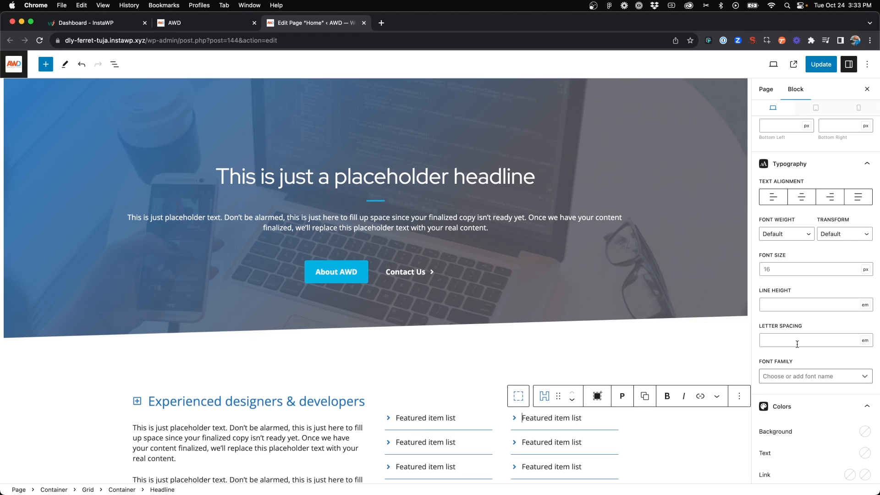
Select the hero container and set its angle shape's width to 200%
click(61, 120)
click(48, 113)
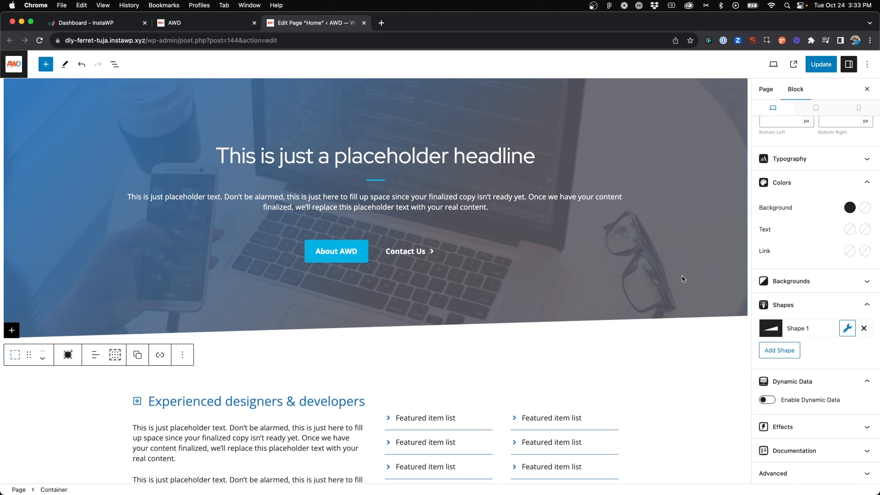
click(847, 328)
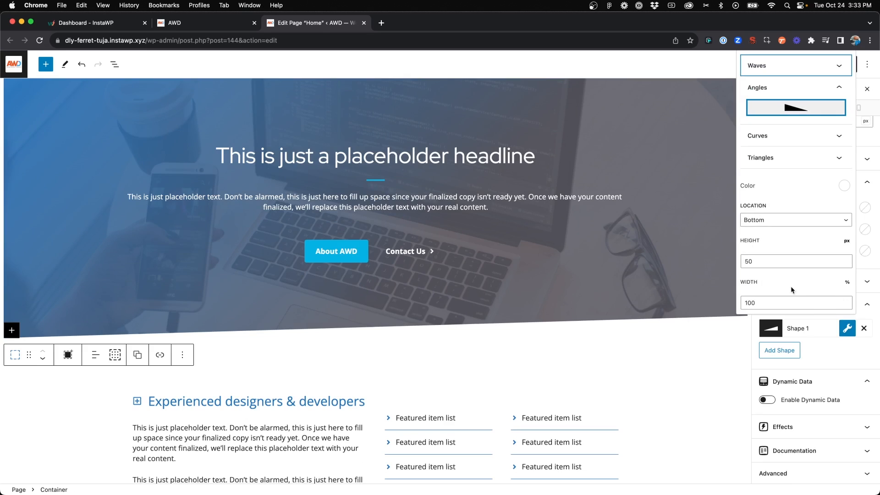
scroll(785, 282, down, 3)
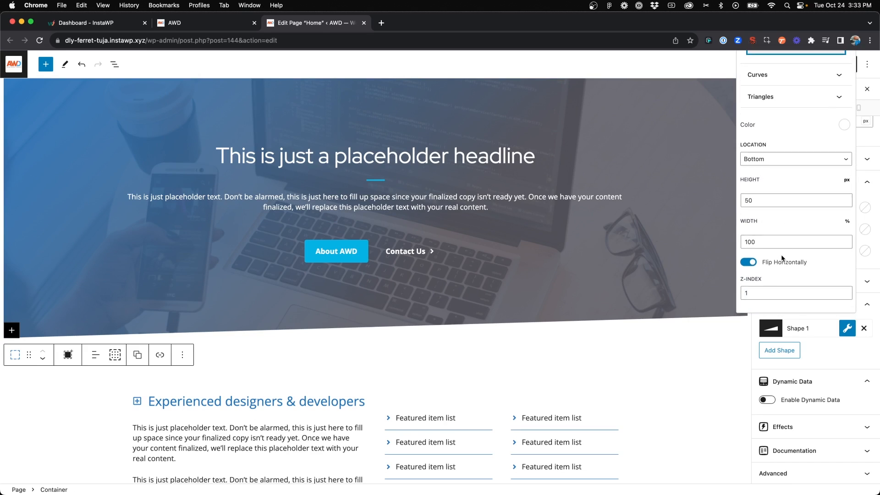
double_click(765, 247)
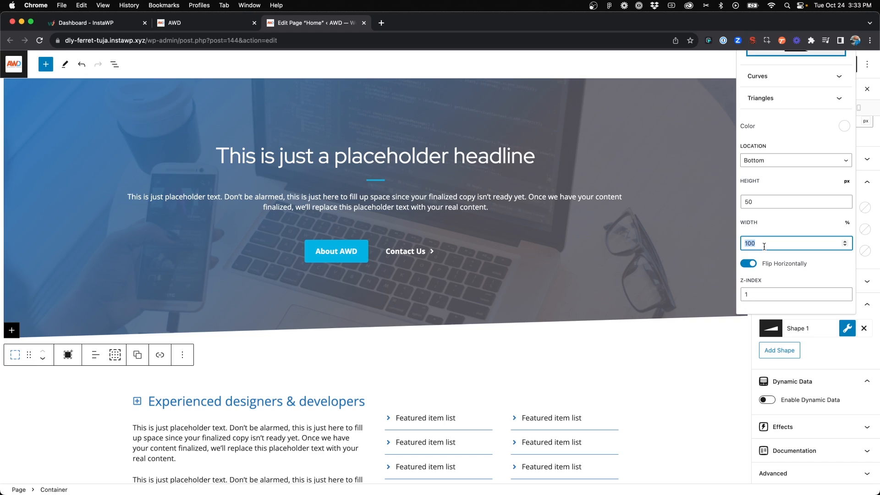
text(200)
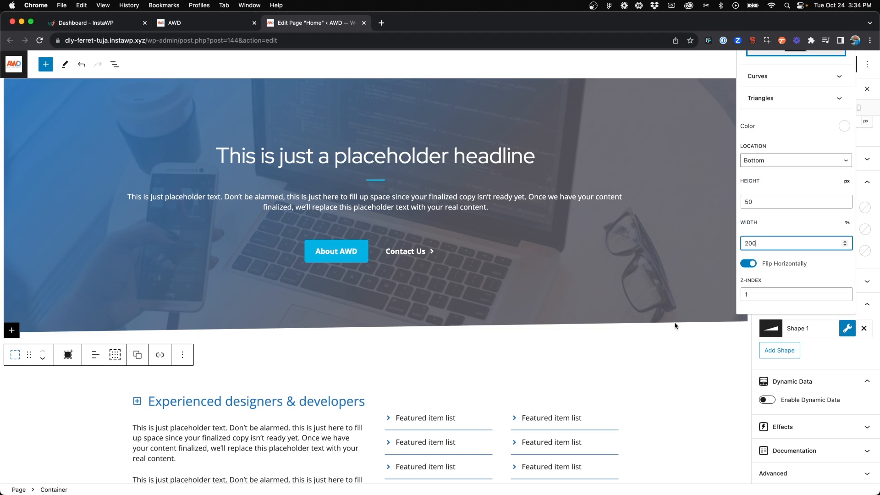
Set the angle shape's width to 100% and close the shape settings
double_click(757, 245)
text(100)
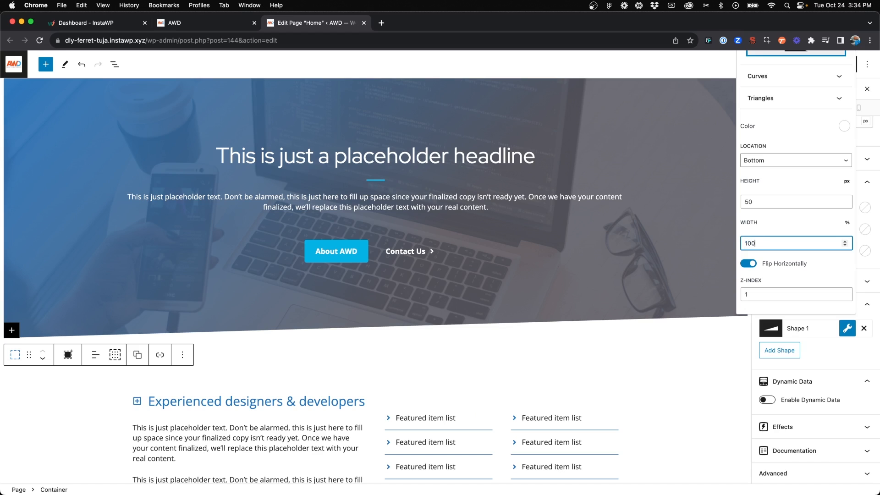
click(623, 339)
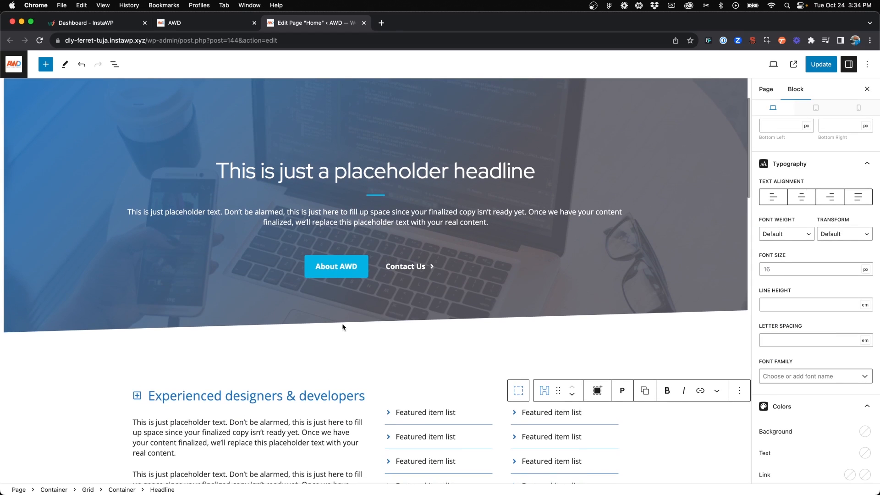
Reselect the hero container and inspect its angled bottom edge in the mobile preview
click(132, 331)
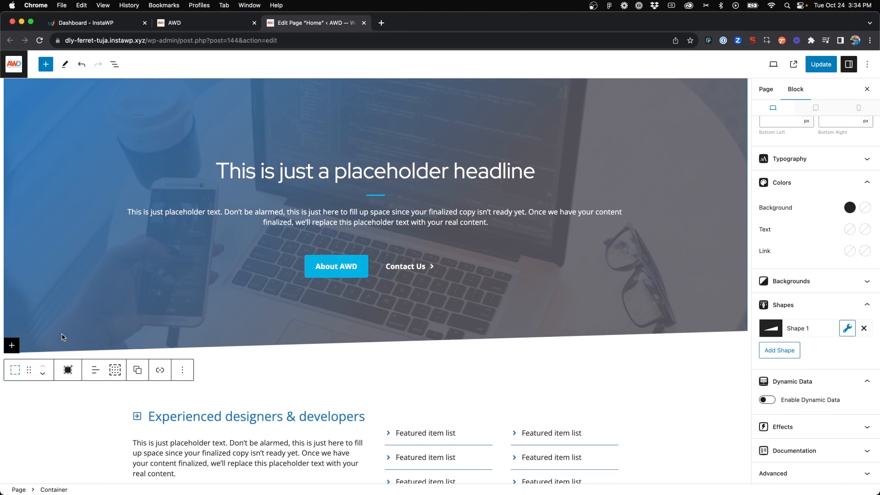
click(858, 108)
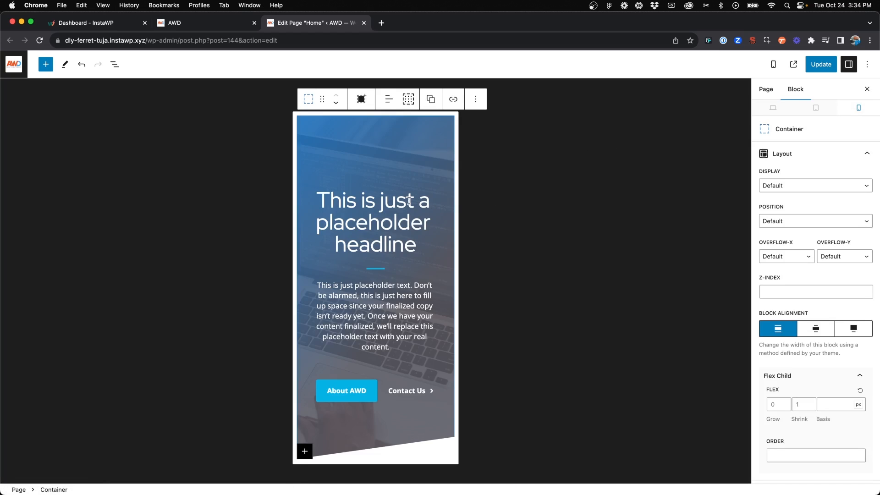
scroll(409, 201, down, 5)
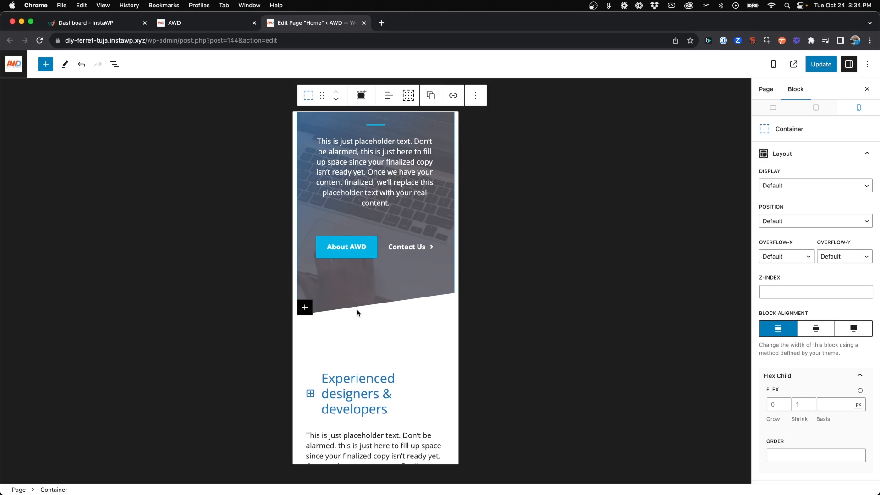
Set the width of the hero container's angle shape to 150% for mobile only and close the shape settings
scroll(791, 317, down, 10)
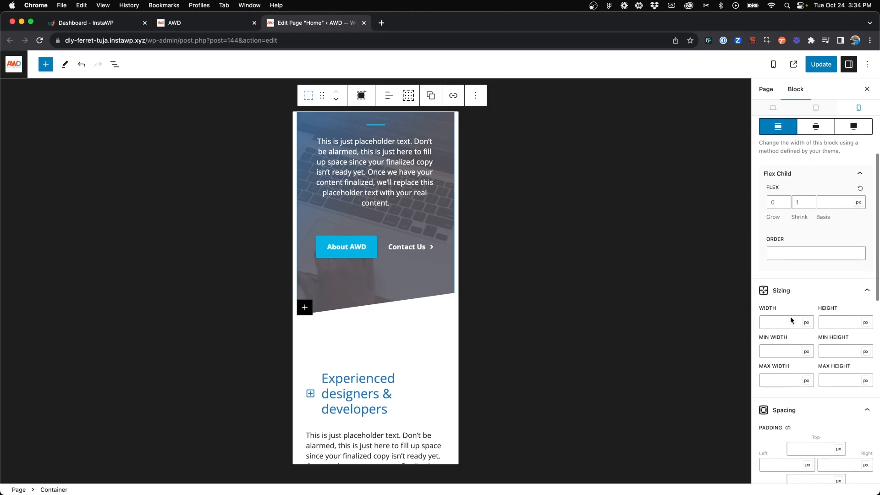
scroll(791, 317, down, 7)
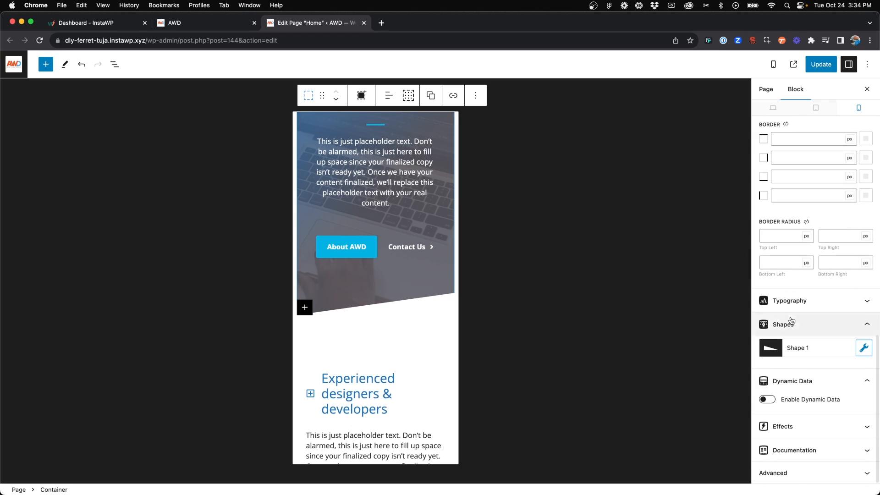
click(865, 349)
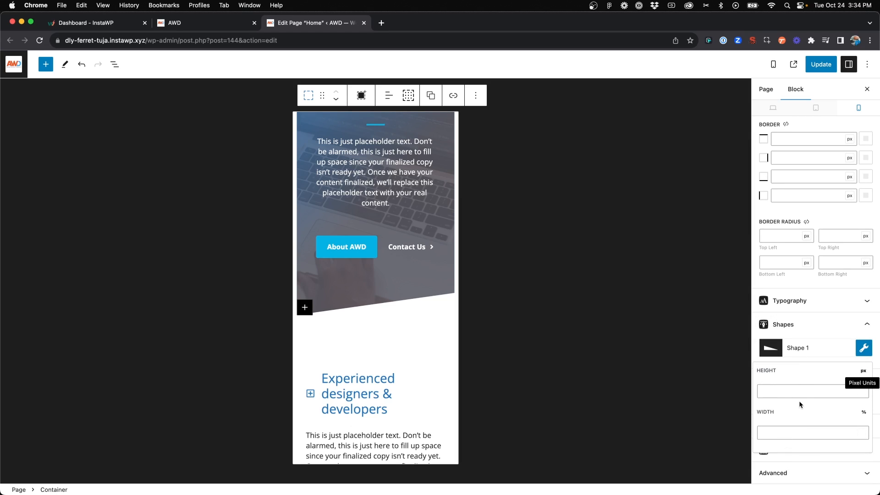
click(787, 436)
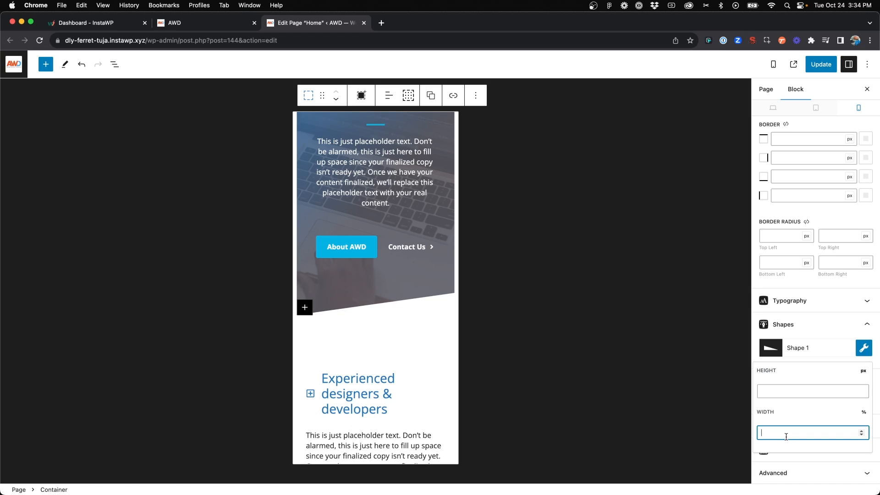
text(150)
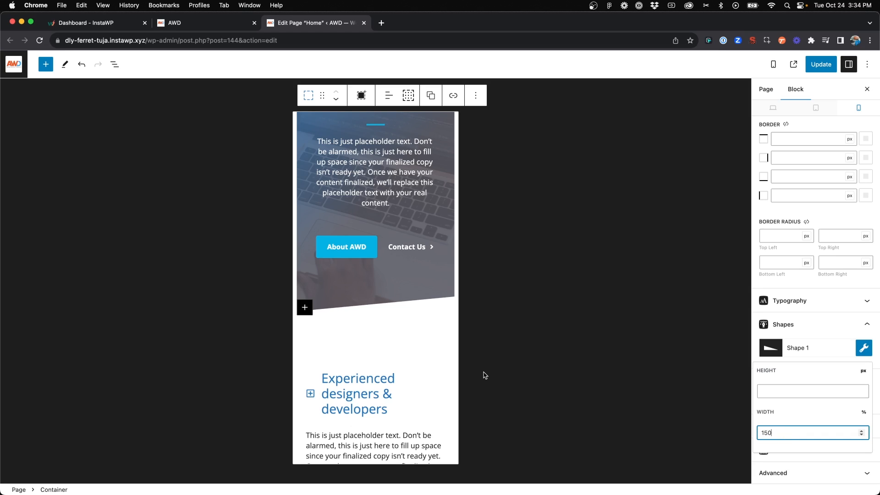
click(412, 367)
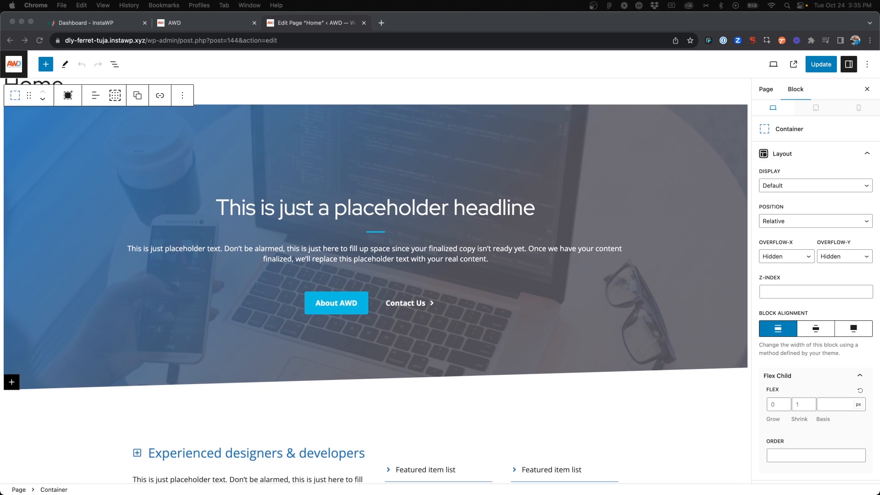
Toggle Flip Horizontally off and on for the hero container's desktop angle shape to compare slope directions, leaving it on
scroll(785, 285, down, 15)
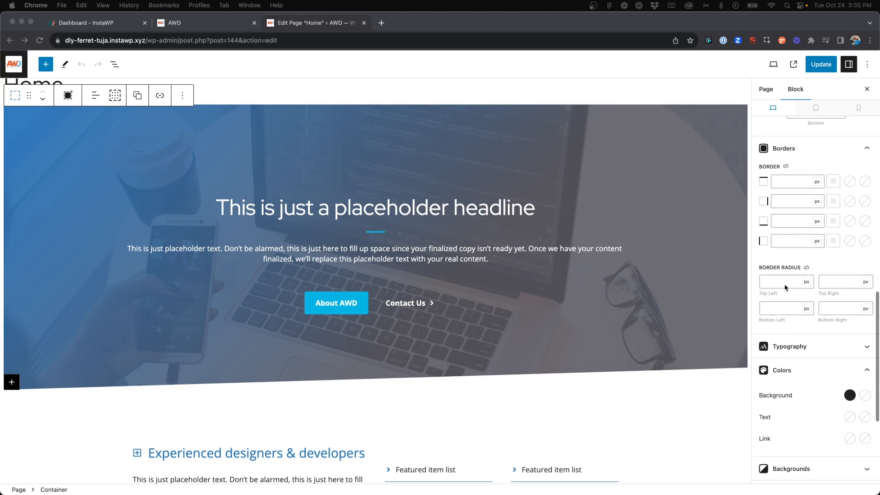
click(846, 332)
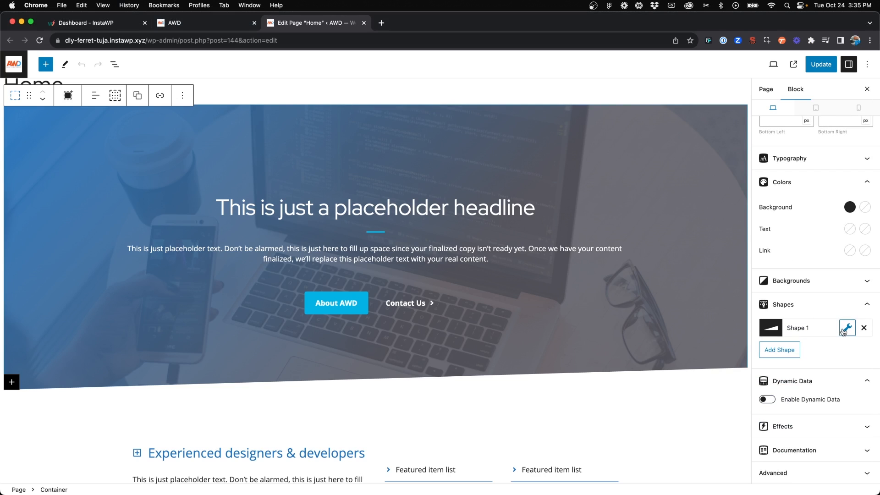
click(846, 331)
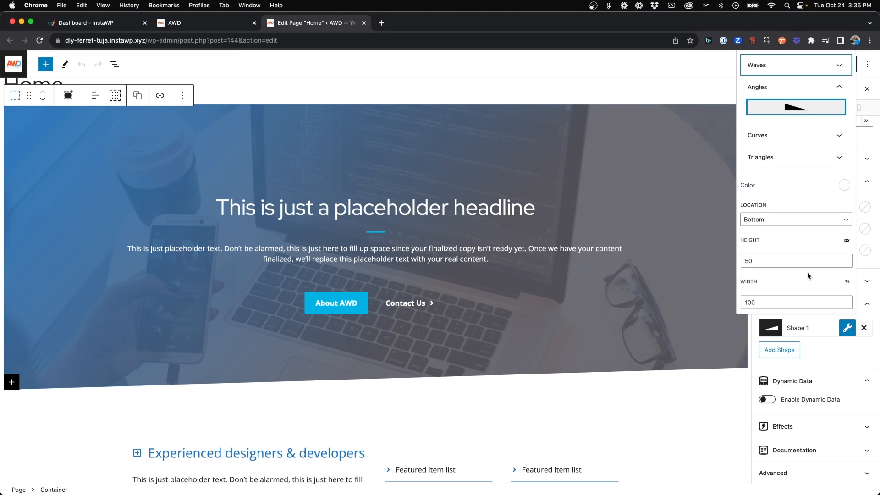
scroll(807, 271, down, 3)
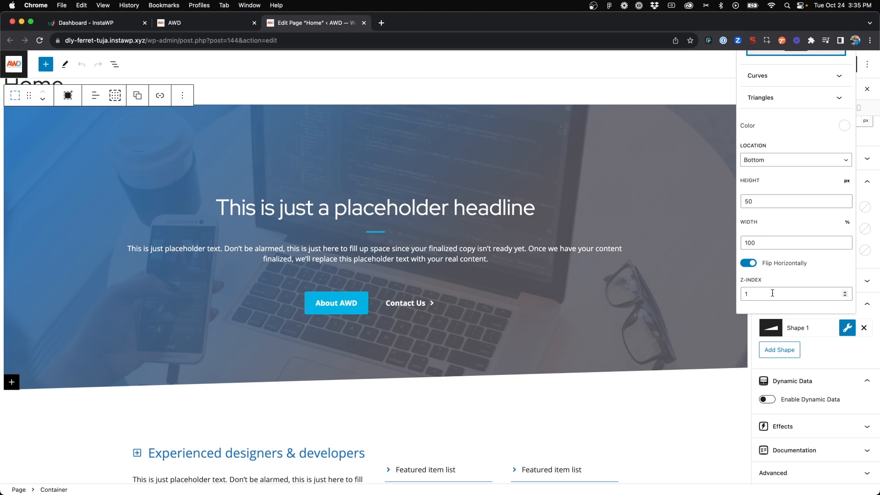
click(749, 265)
click(750, 265)
click(750, 265)
click(751, 266)
scroll(756, 267, up, 3)
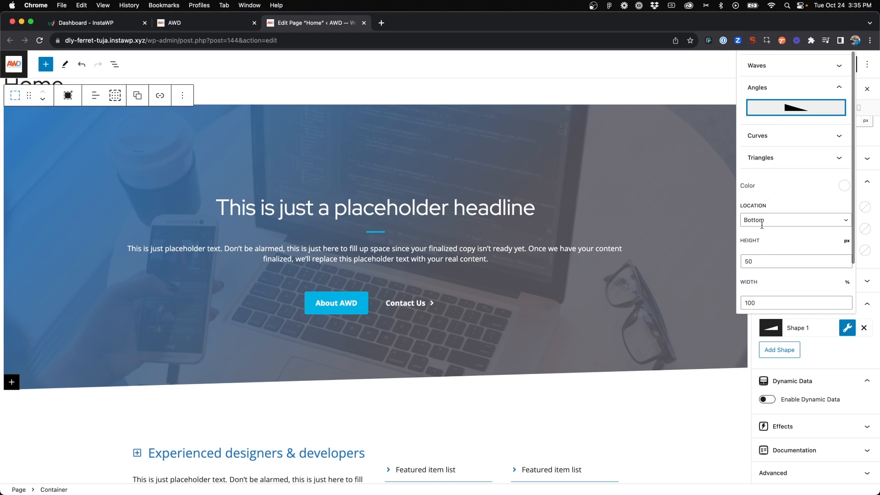
scroll(773, 212, down, 3)
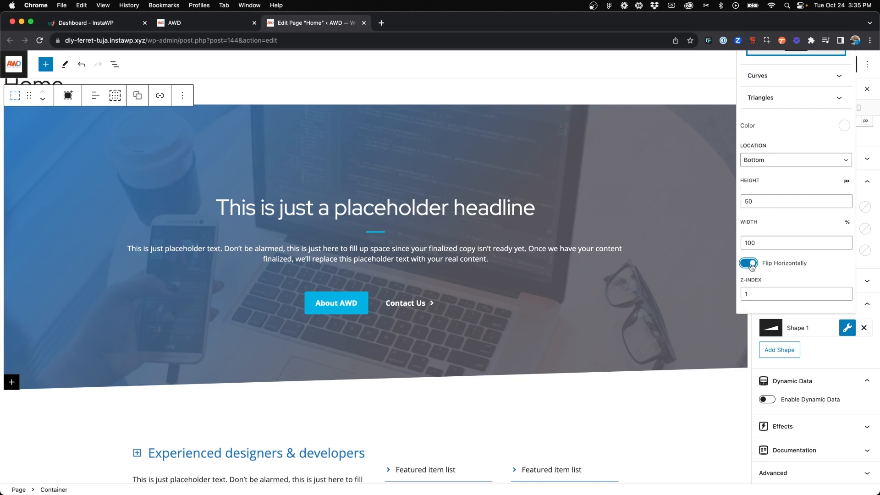
click(750, 265)
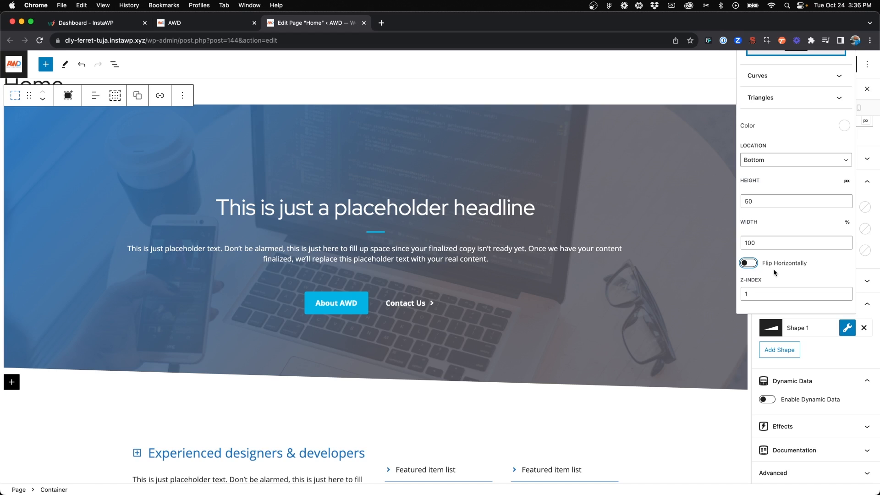
click(752, 265)
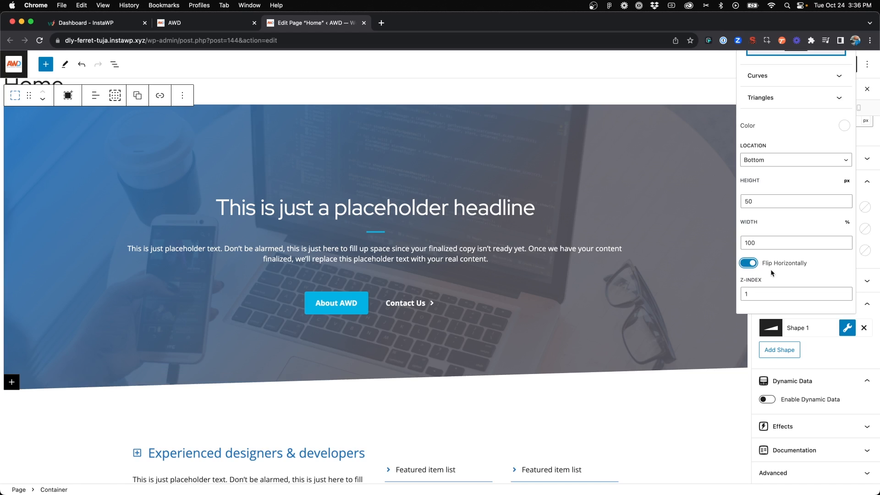
Clear the angle shape's Z-index value and close the shape settings
double_click(764, 297)
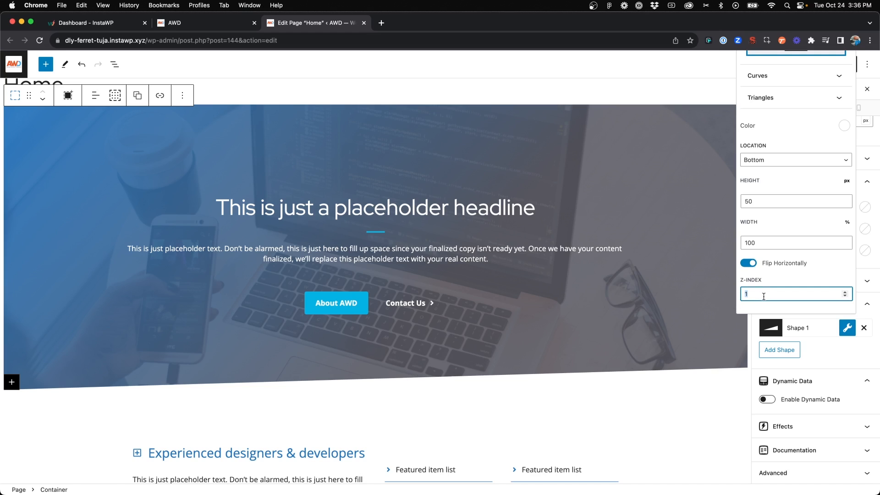
key(BackSpace)
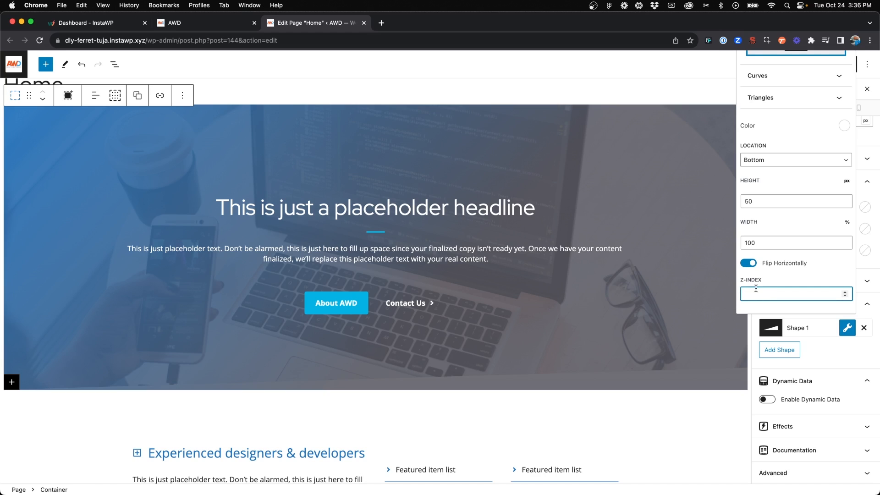
click(771, 276)
click(764, 291)
click(824, 357)
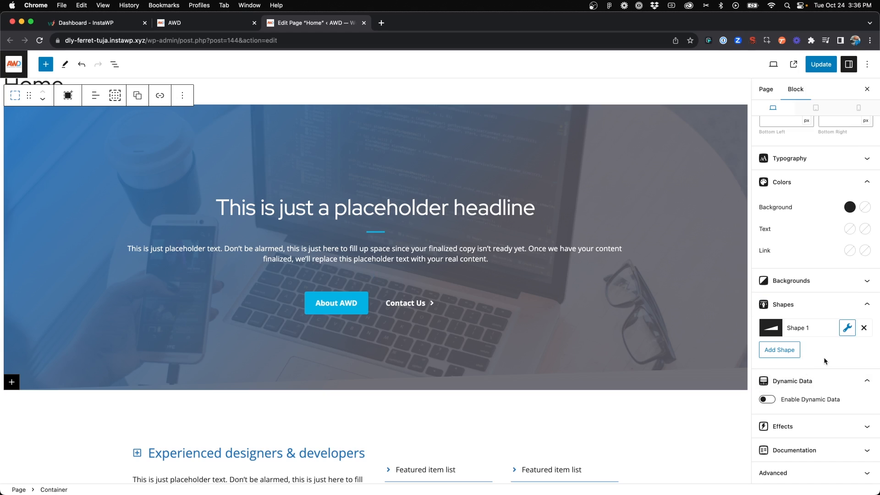
Turn the hero container's background gradient off to compare the angled edge without the overlay, and turn the gradient back on
scroll(818, 296, up, 1)
click(820, 339)
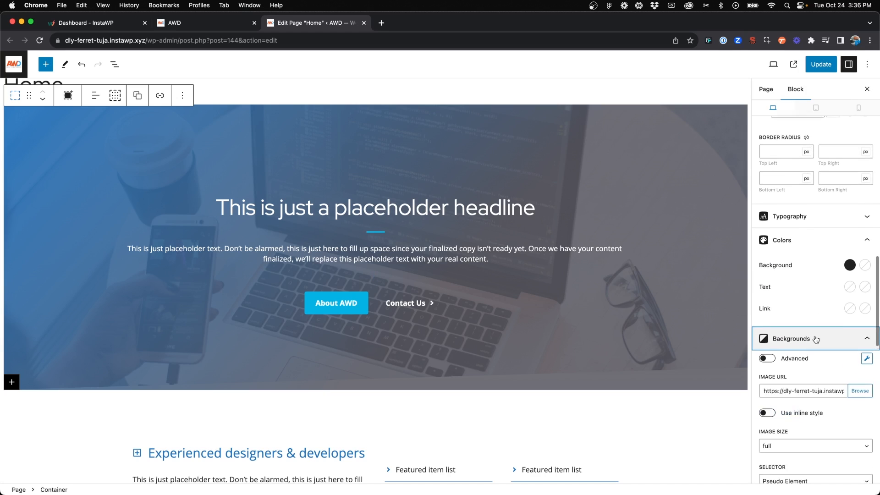
scroll(816, 339, down, 6)
scroll(816, 339, down, 4)
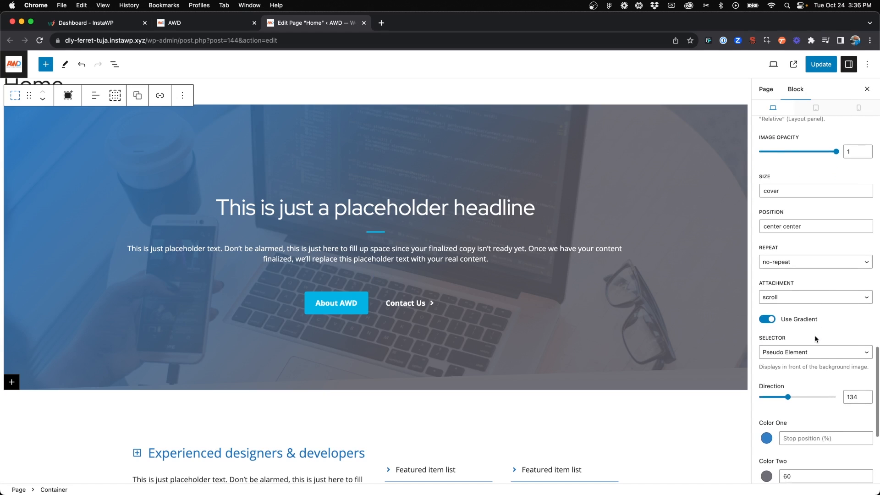
click(768, 320)
scroll(611, 316, down, 2)
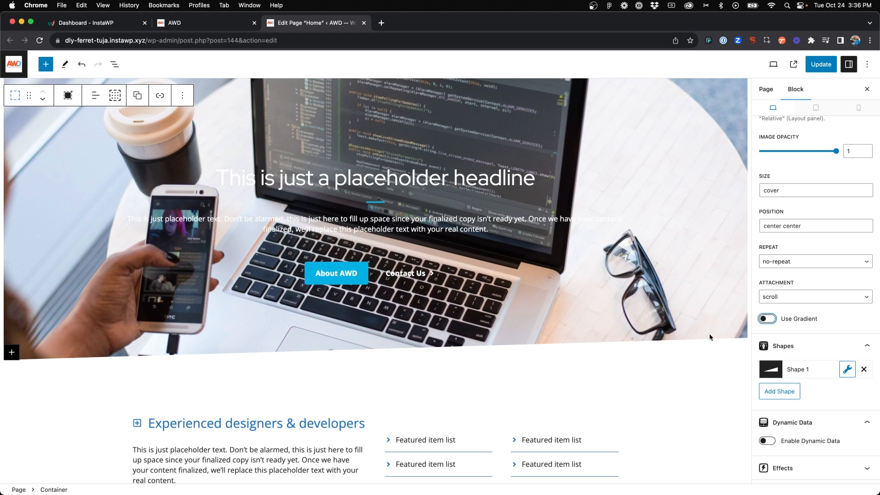
click(767, 320)
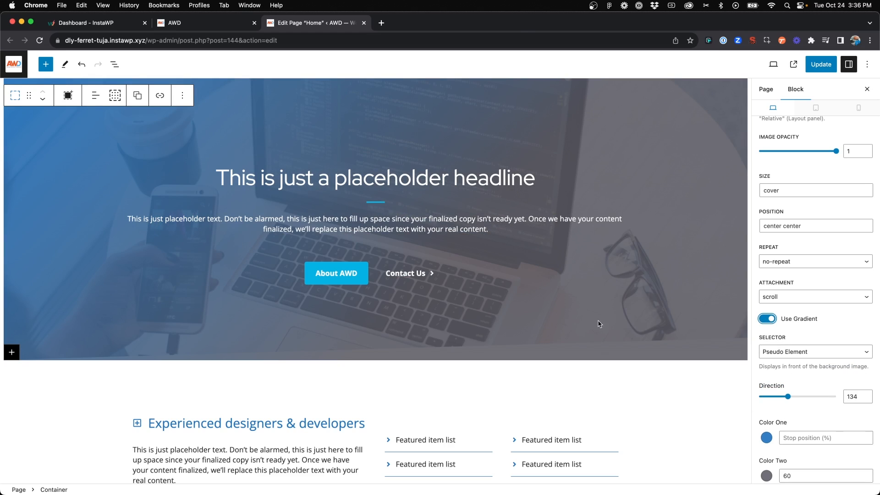
scroll(589, 324, up, 1)
scroll(589, 324, down, 1)
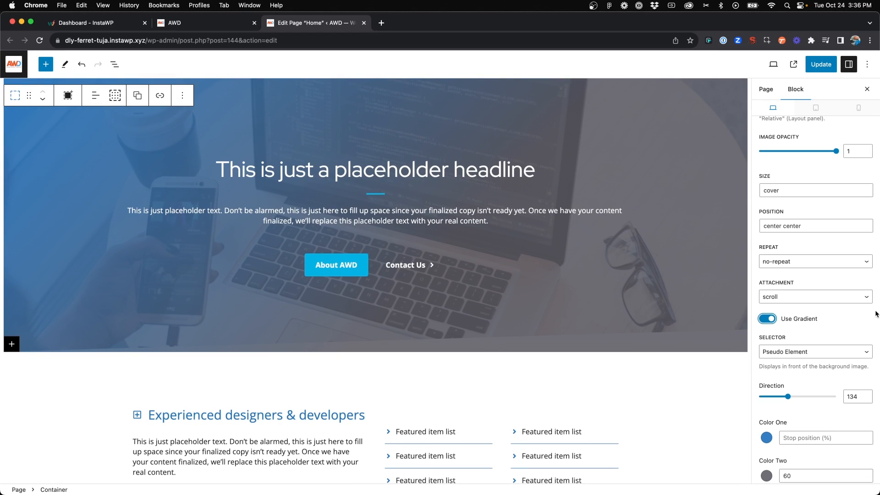
Set the Z-index of the hero container's angle shape to 1 and close the shape settings
scroll(839, 321, down, 2)
scroll(840, 322, down, 5)
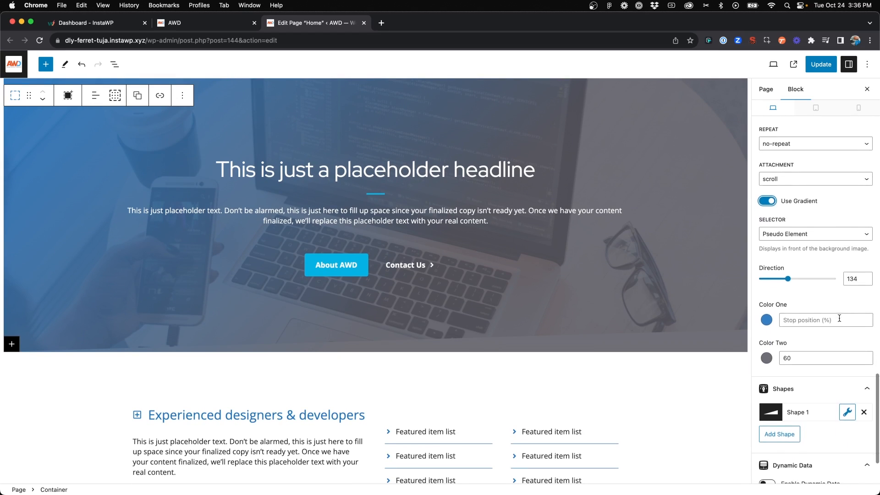
click(848, 354)
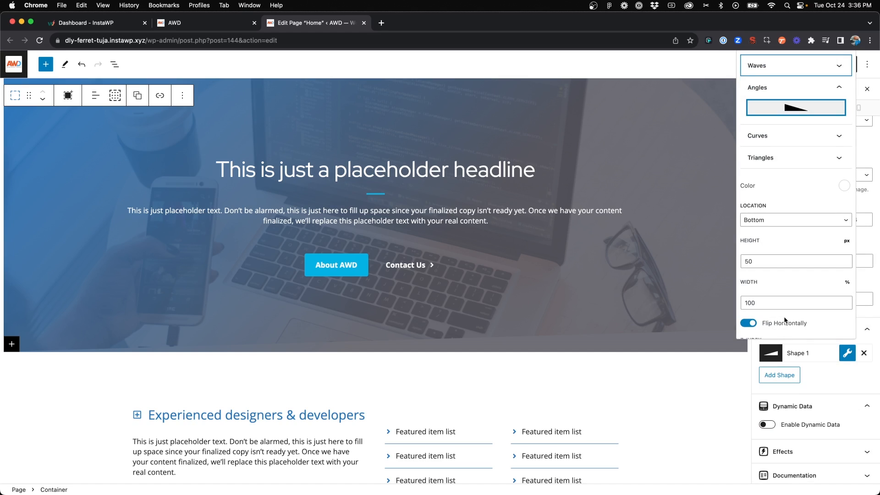
scroll(785, 319, down, 1)
click(773, 319)
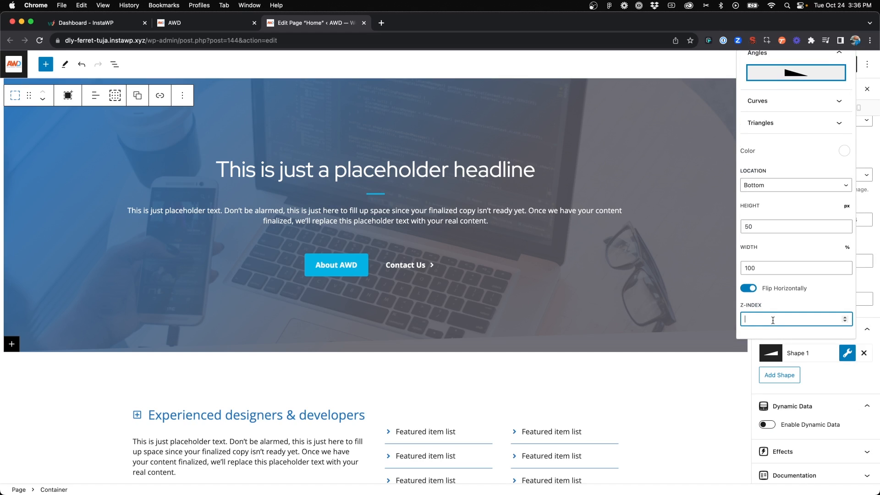
text(1)
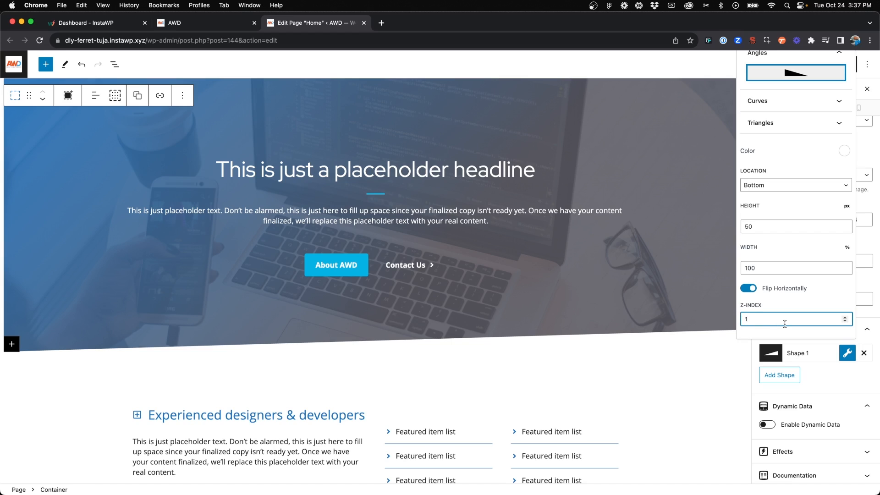
click(827, 373)
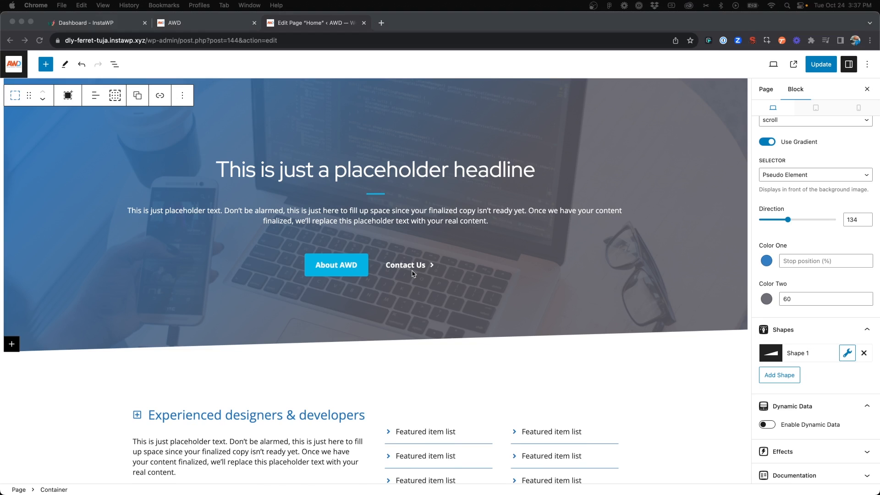
Select the container behind the three info boxes and open the settings of its Shape 1
scroll(413, 271, down, 7)
scroll(412, 274, down, 3)
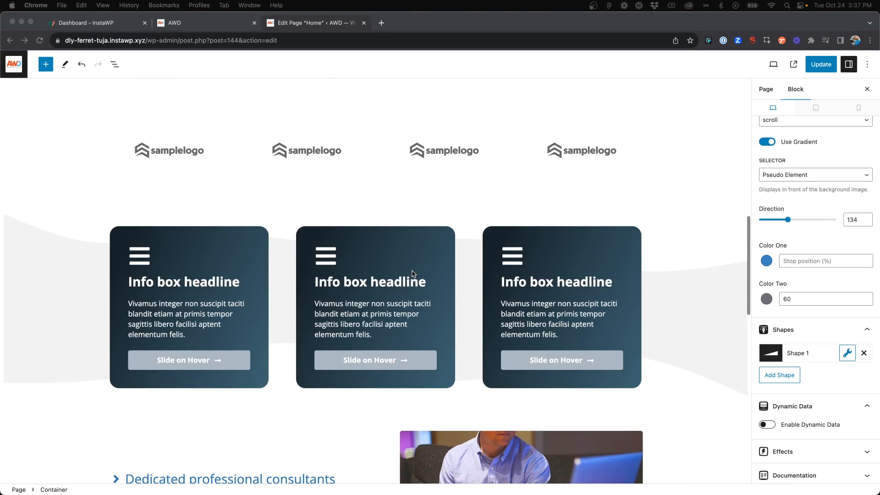
click(21, 228)
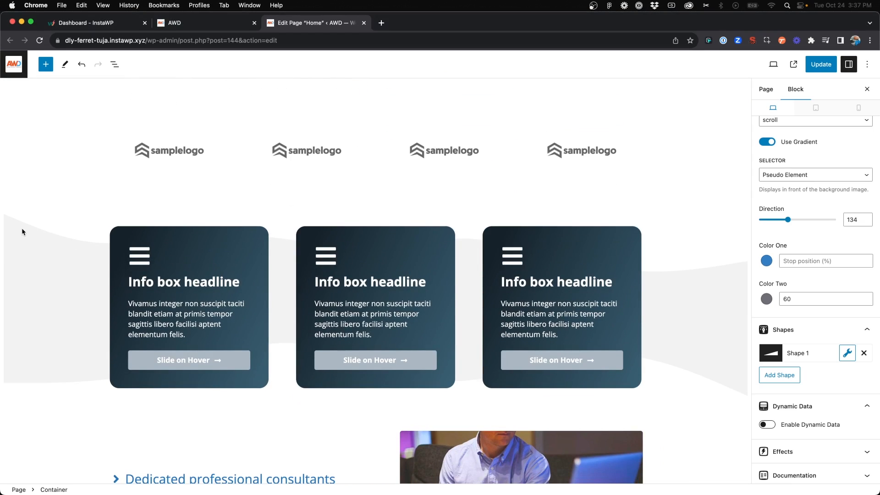
click(21, 222)
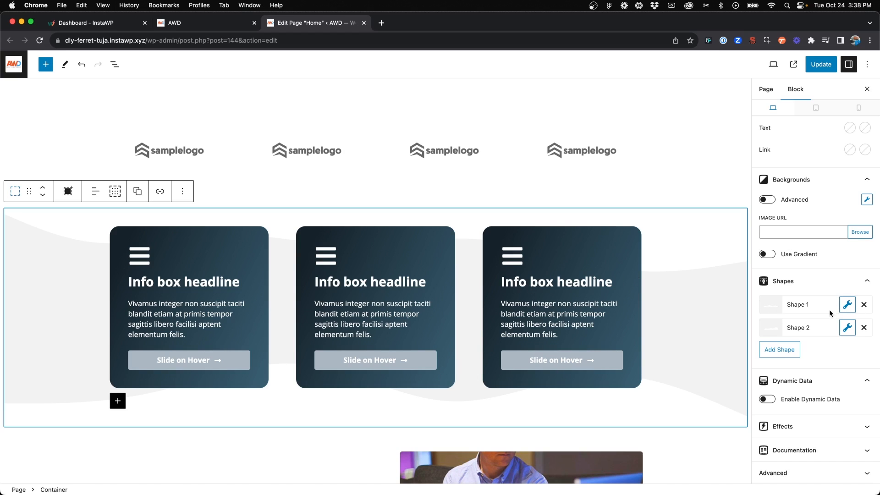
click(847, 305)
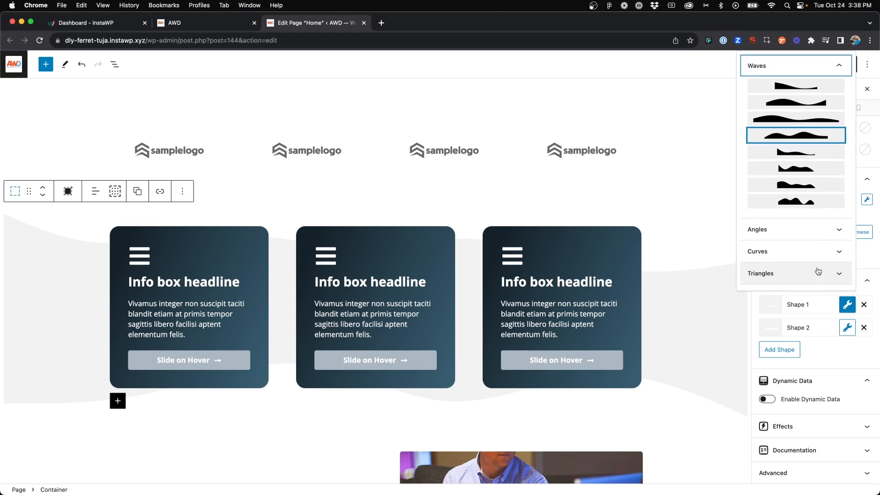
Try the second, third and last wave patterns on the info box container's Shape 1
scroll(805, 187, down, 2)
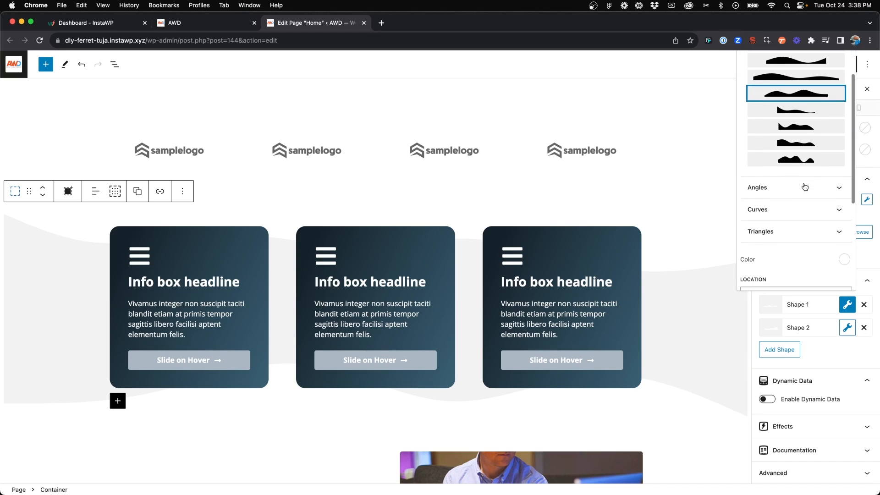
scroll(804, 186, up, 2)
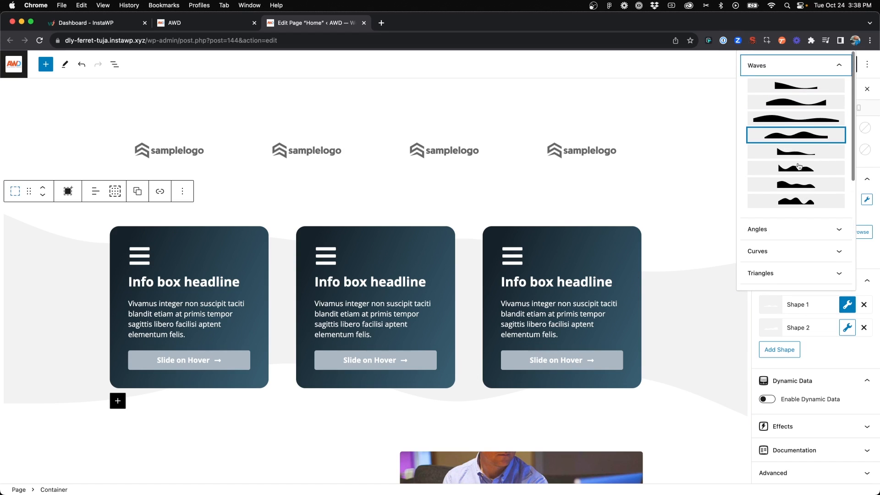
click(814, 73)
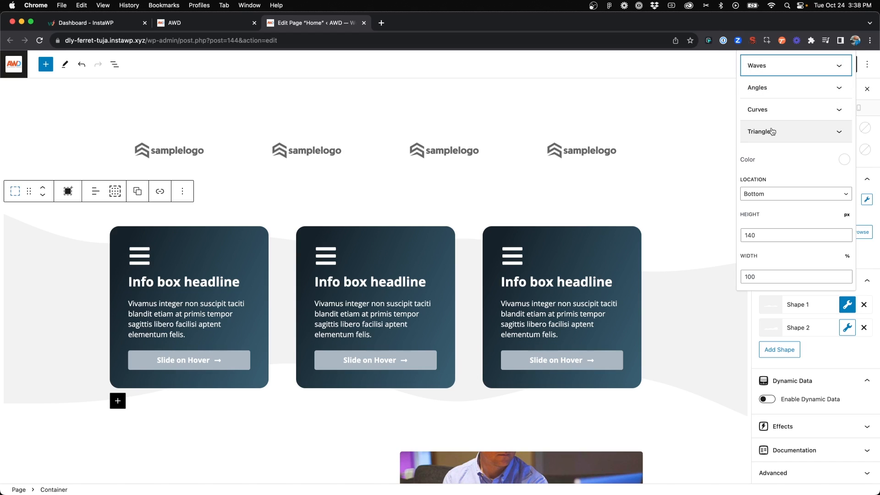
click(786, 70)
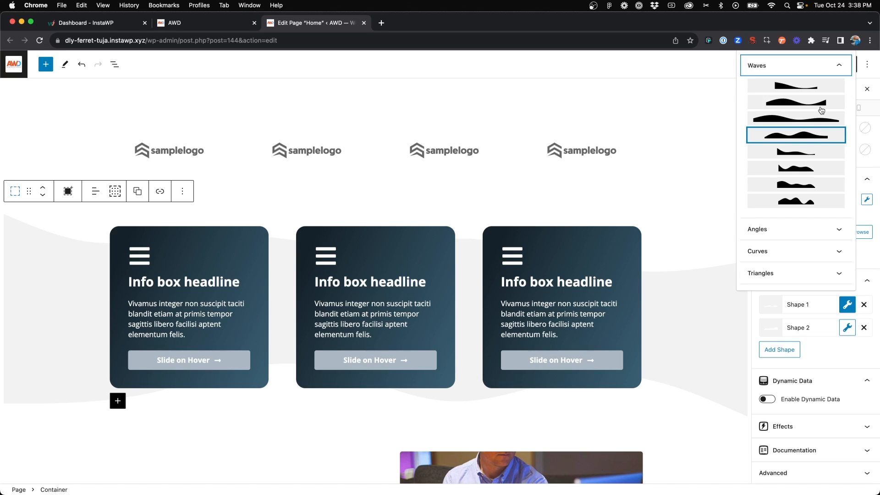
click(798, 103)
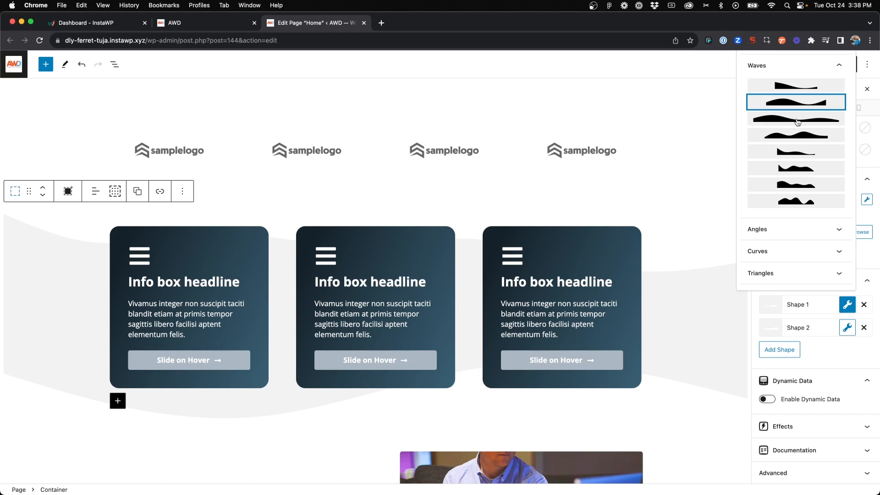
click(799, 120)
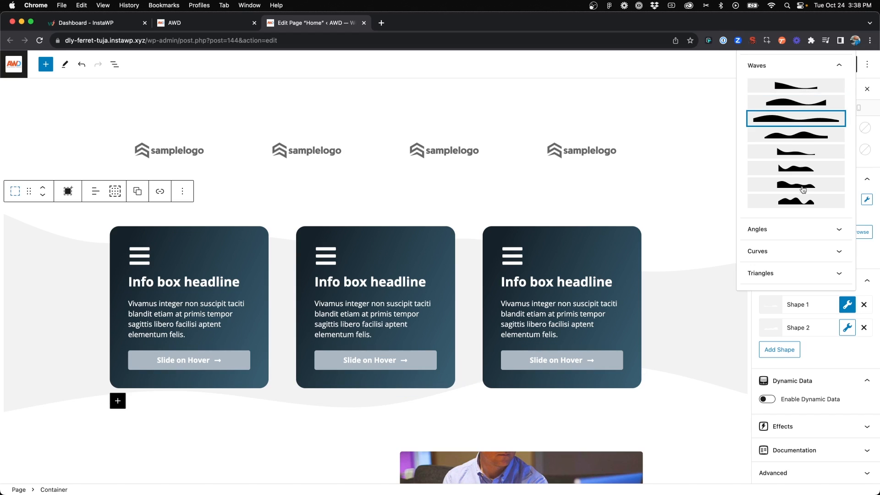
click(803, 201)
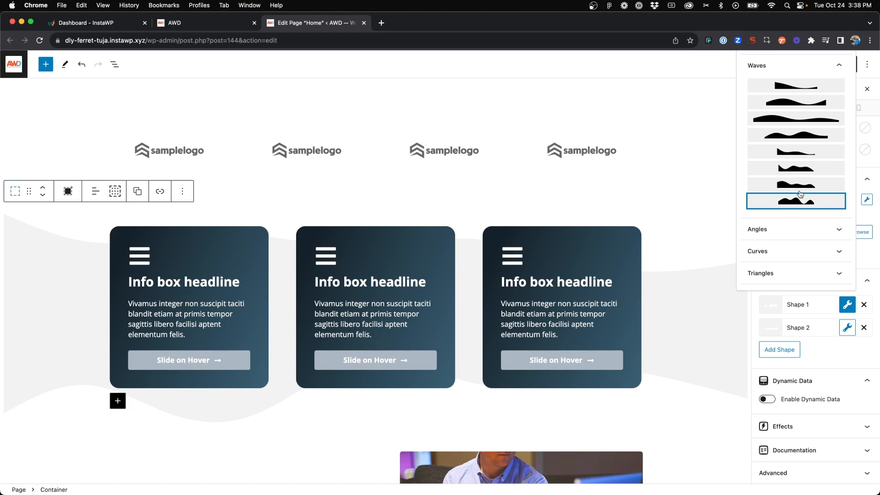
Expand the angle and curve patterns and try each of the four curves on the info box container's Shape 1
click(791, 230)
scroll(790, 230, down, 3)
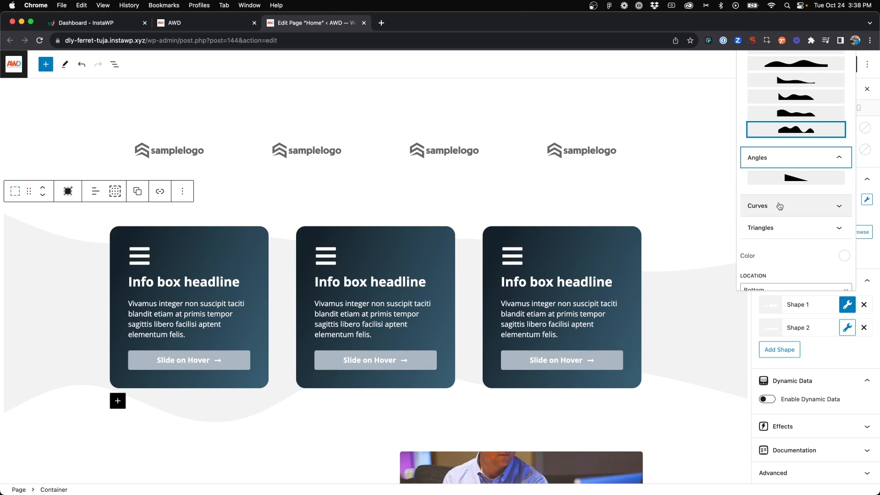
click(780, 206)
scroll(780, 204, down, 2)
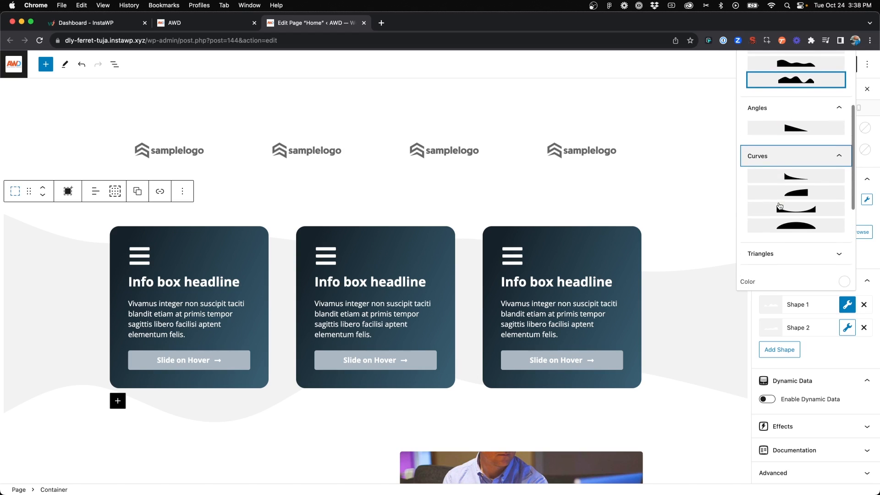
click(798, 182)
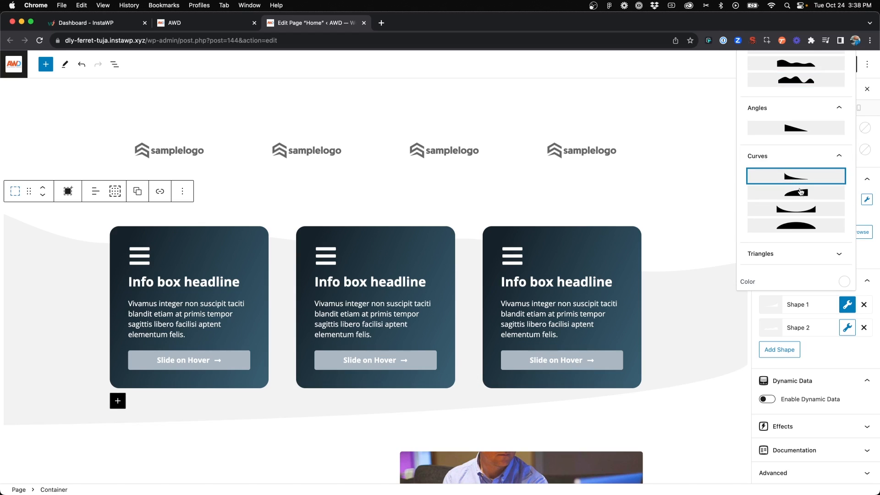
click(800, 194)
click(800, 208)
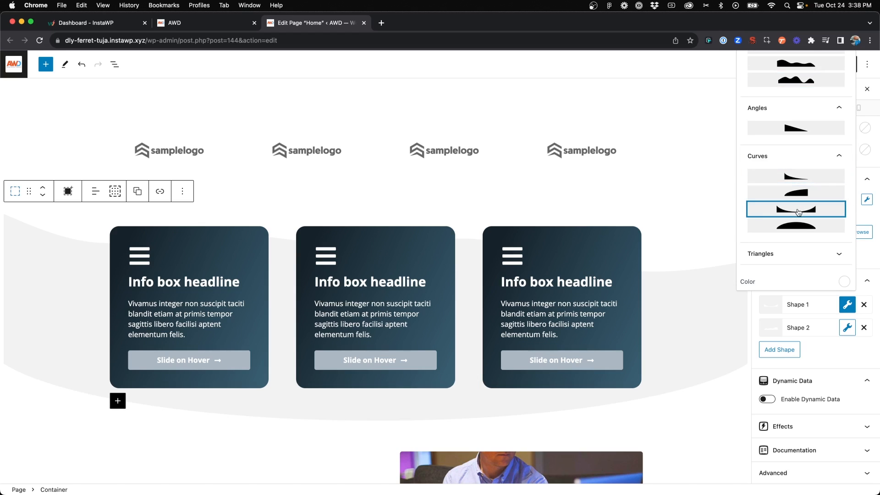
click(798, 225)
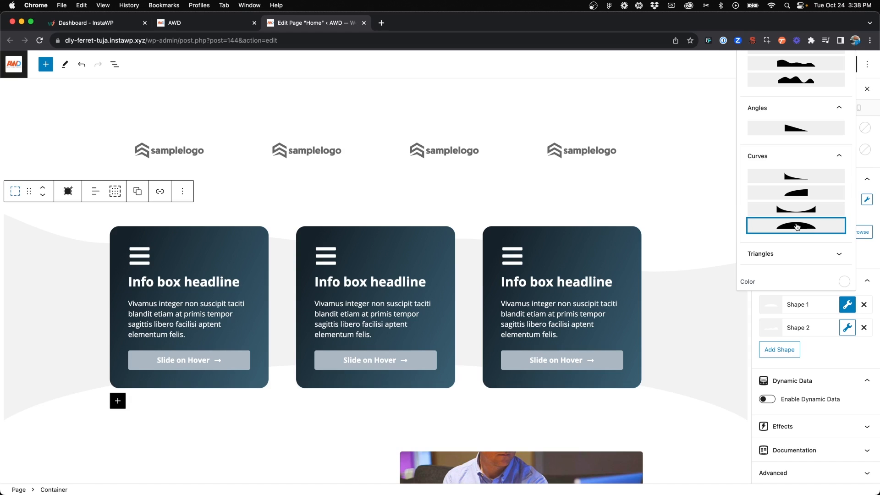
Expand the triangle patterns and try the first four and the seventh to ninth on the info box container's Shape 1
scroll(797, 226, down, 2)
click(798, 219)
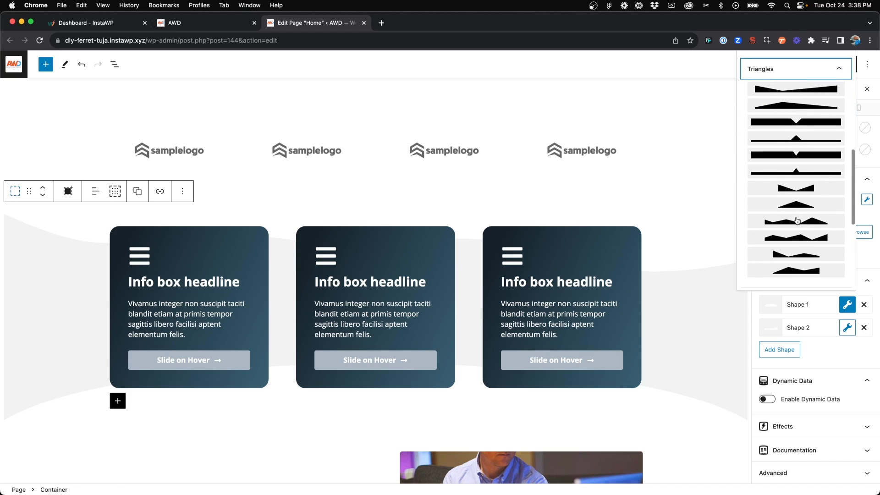
scroll(798, 221, down, 2)
scroll(798, 221, up, 3)
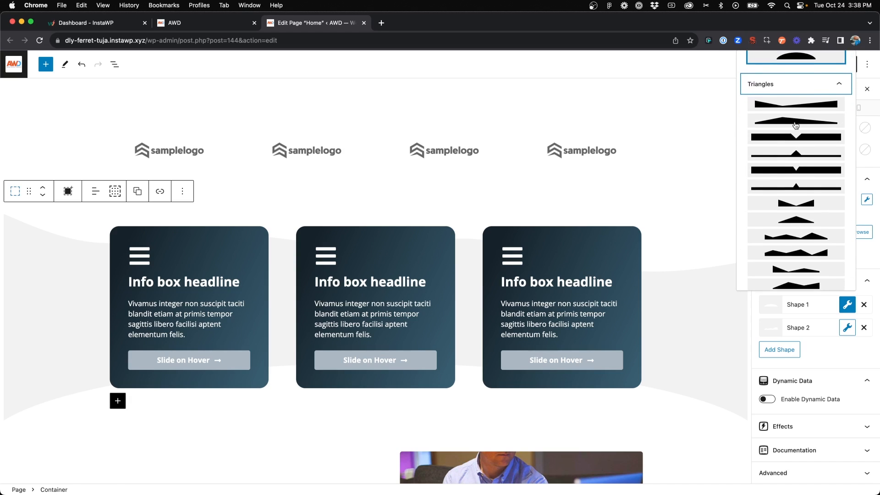
click(799, 108)
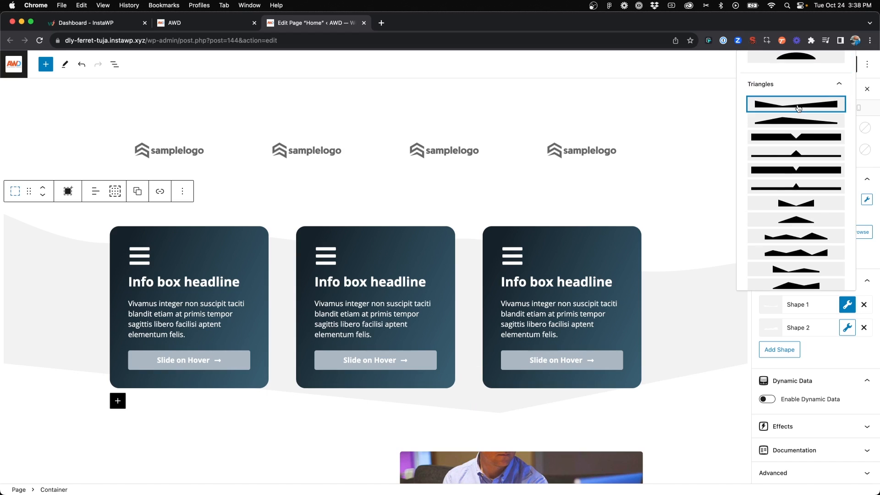
click(795, 122)
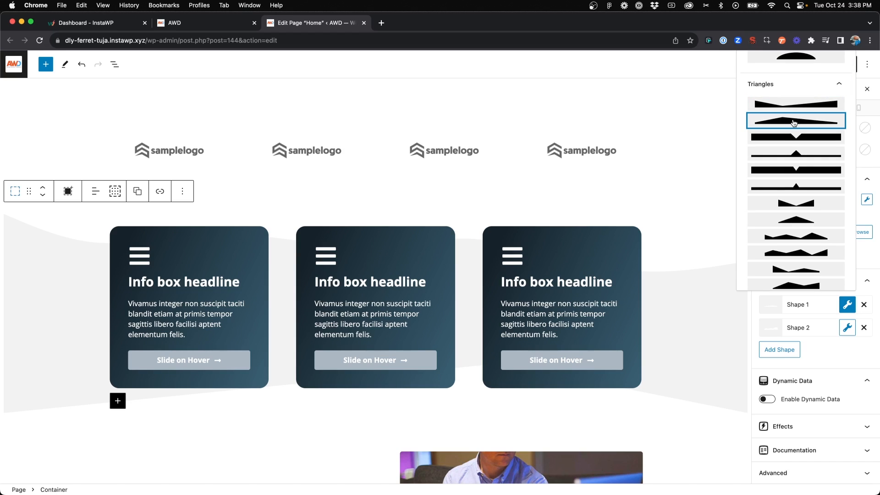
click(795, 137)
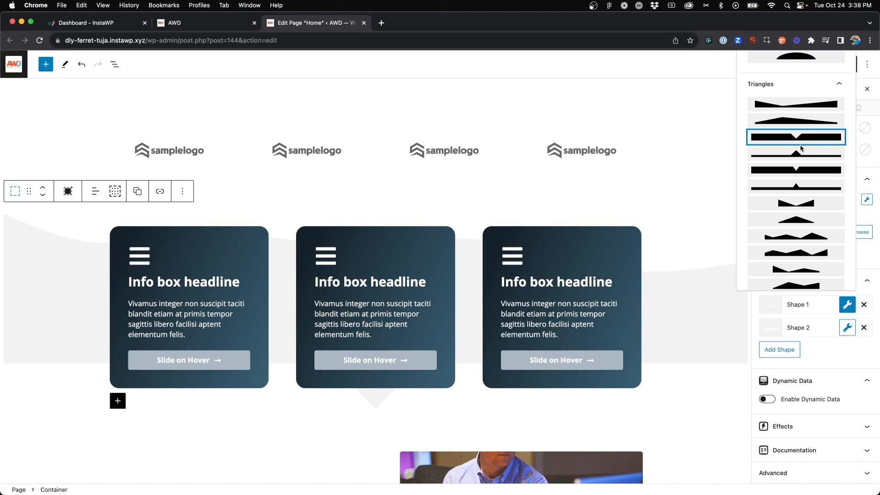
click(799, 157)
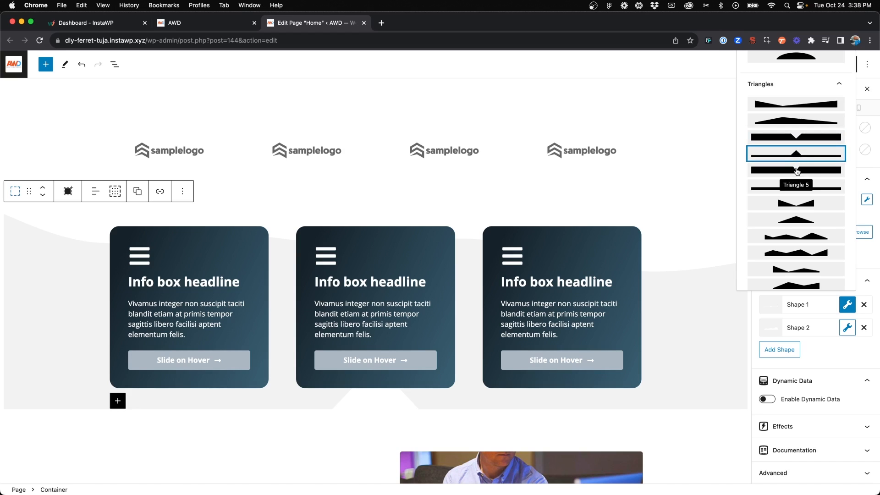
click(795, 203)
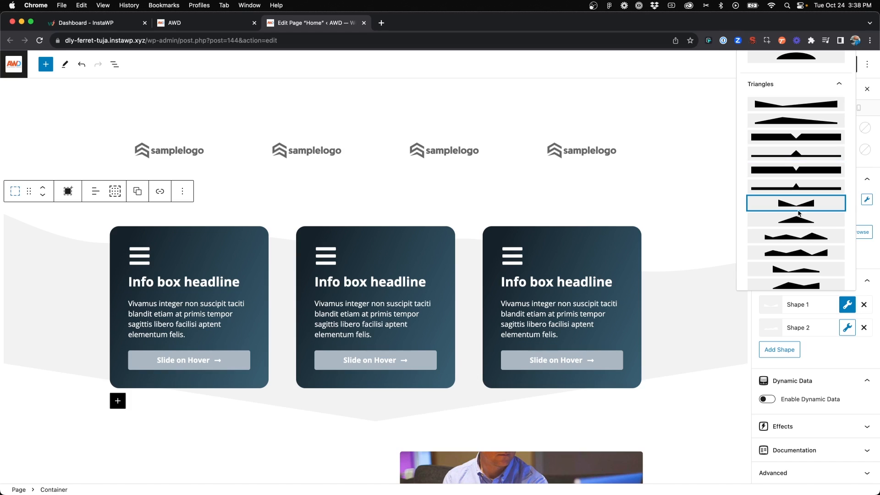
click(798, 223)
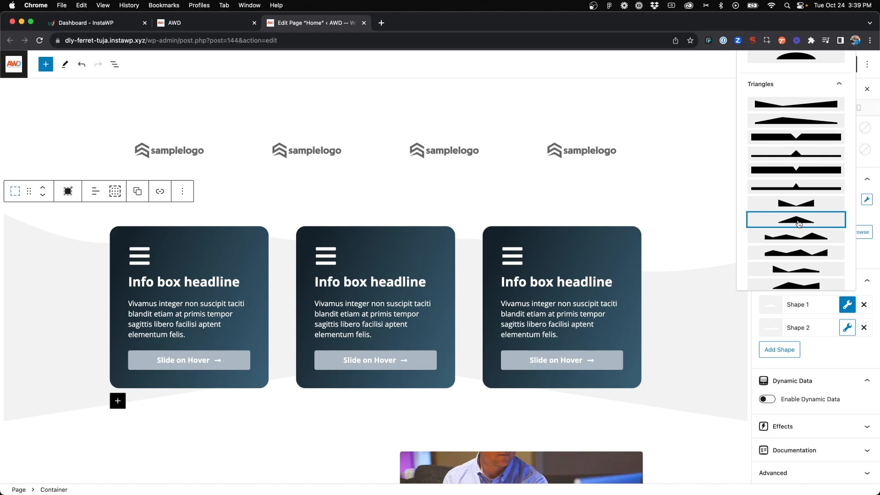
click(798, 237)
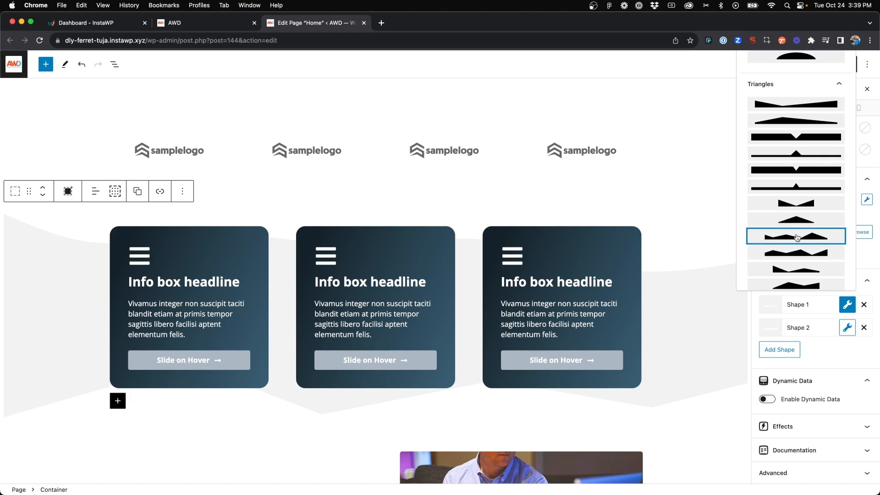
Try the last two triangle patterns on the info box container's Shape 1 and apply the tenth triangle pattern
scroll(797, 238, down, 2)
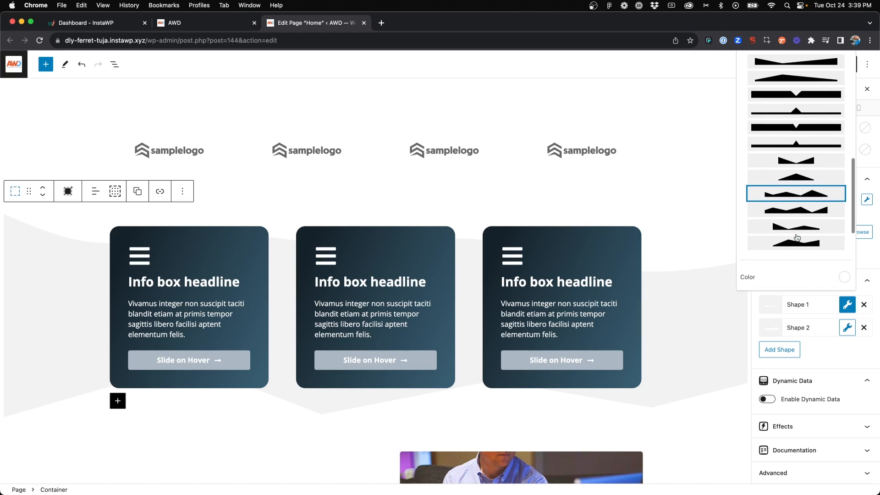
scroll(799, 220, down, 1)
click(799, 220)
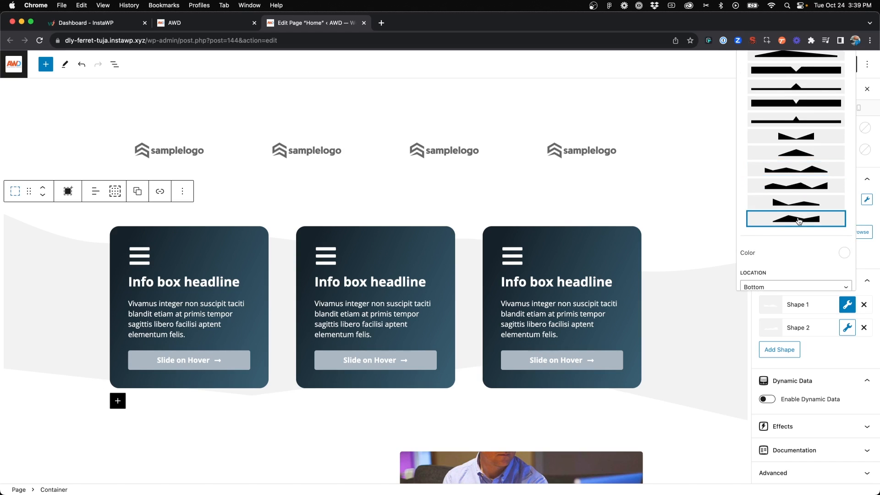
click(798, 206)
click(799, 190)
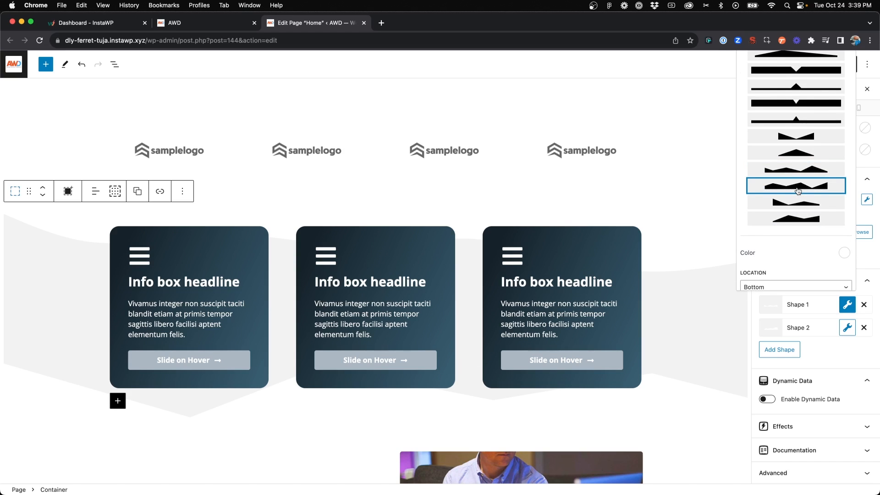
scroll(798, 190, up, 1)
scroll(798, 190, up, 2)
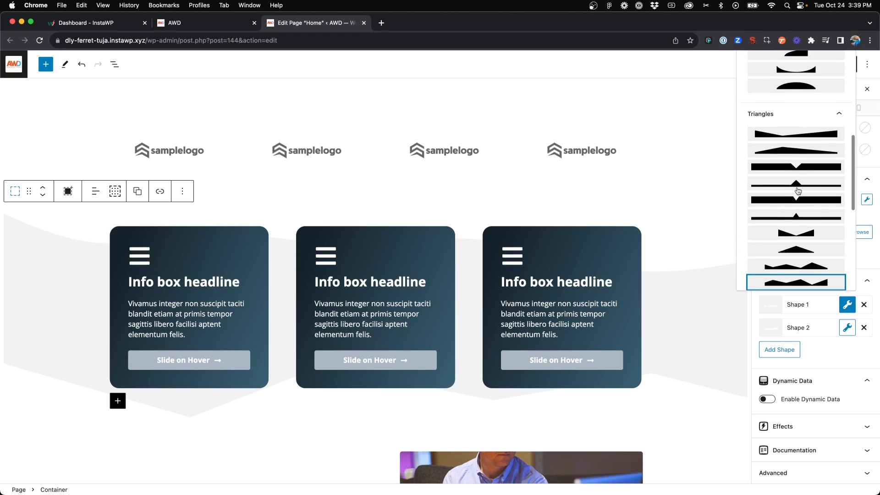
scroll(798, 191, up, 3)
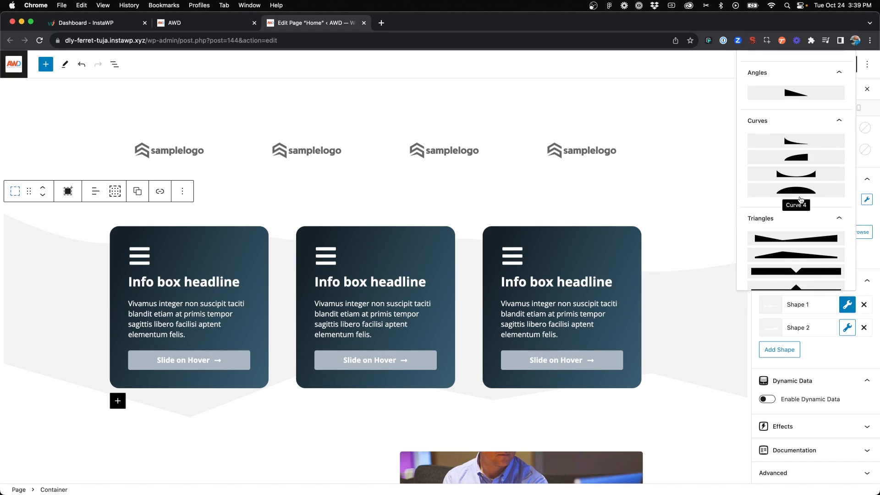
Look through the shape patterns and settings, and apply the fourth curve pattern to the info box container's Shape 1
scroll(800, 200, up, 4)
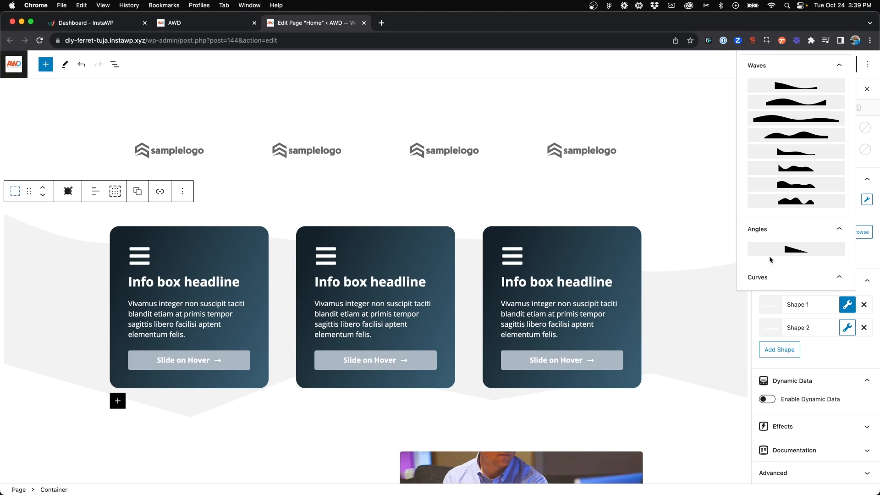
scroll(770, 255, down, 5)
scroll(773, 253, down, 5)
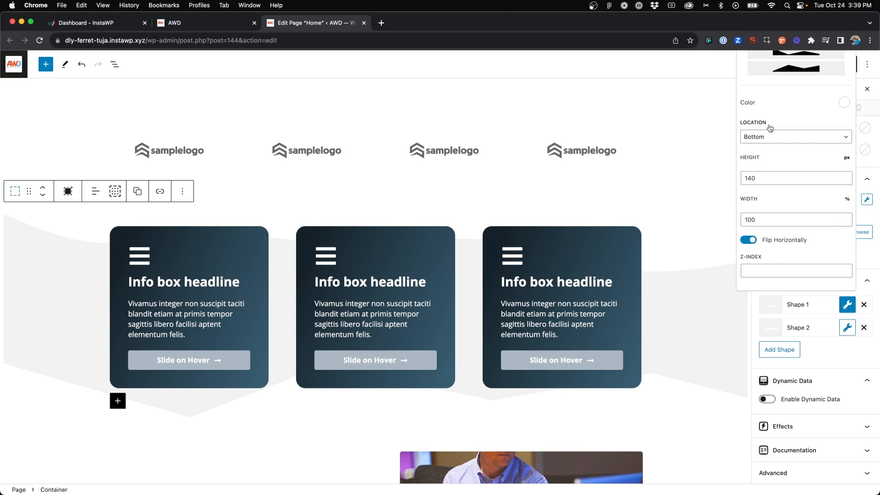
scroll(779, 110, up, 2)
scroll(785, 144, up, 8)
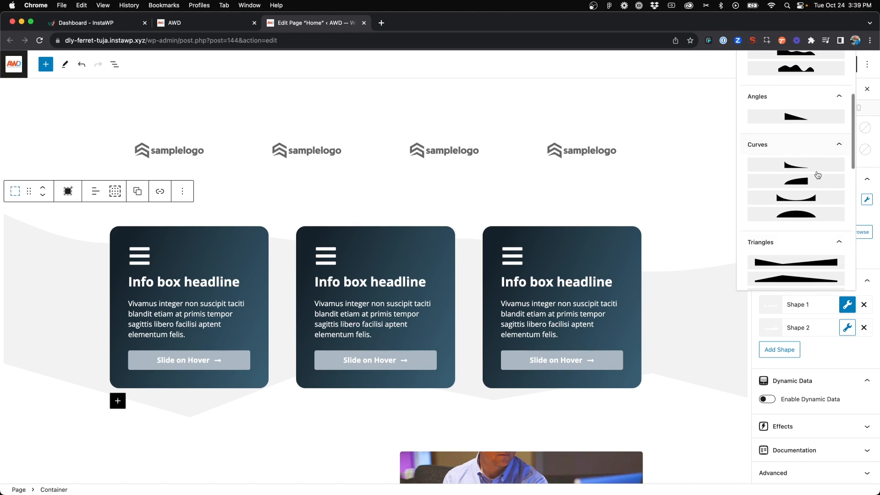
click(804, 215)
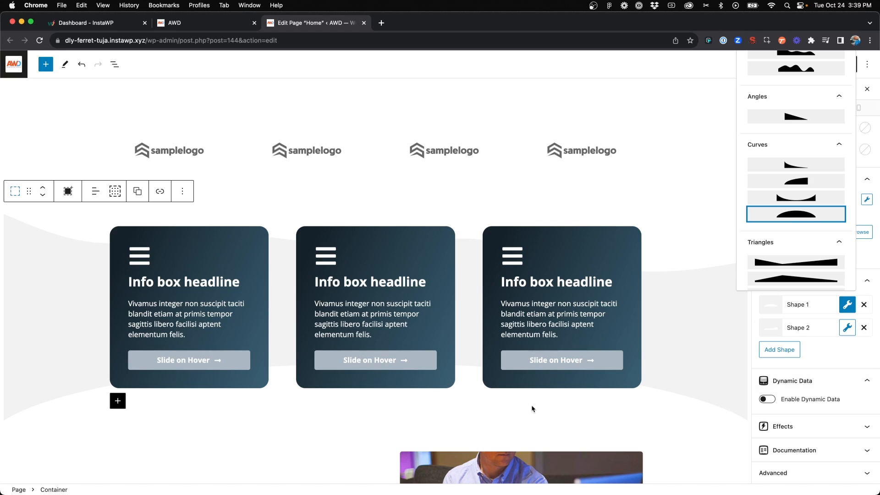
Collapse the triangle patterns and try a height of 100 px for Shape 1
scroll(777, 240, down, 1)
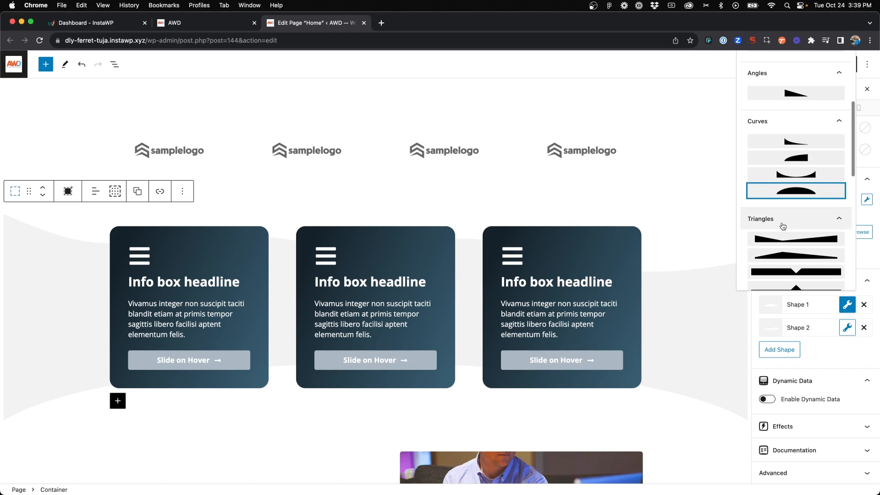
click(782, 223)
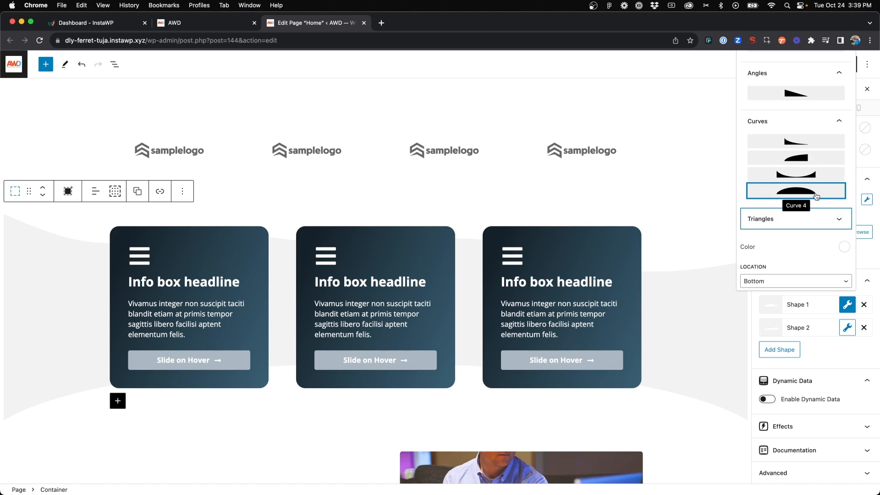
scroll(811, 219, down, 4)
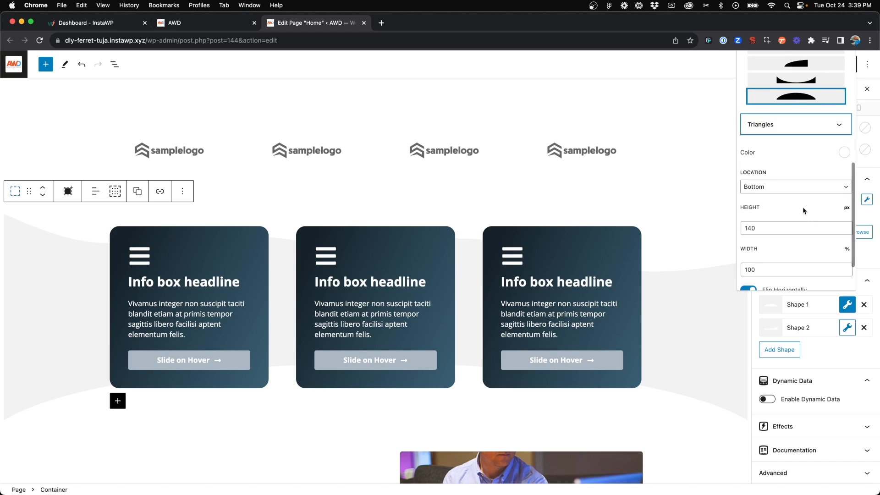
double_click(769, 228)
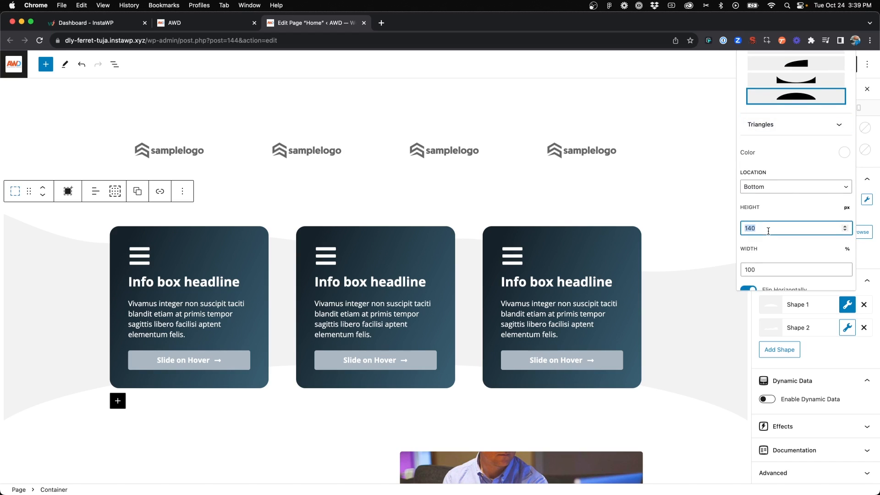
scroll(769, 230, down, 4)
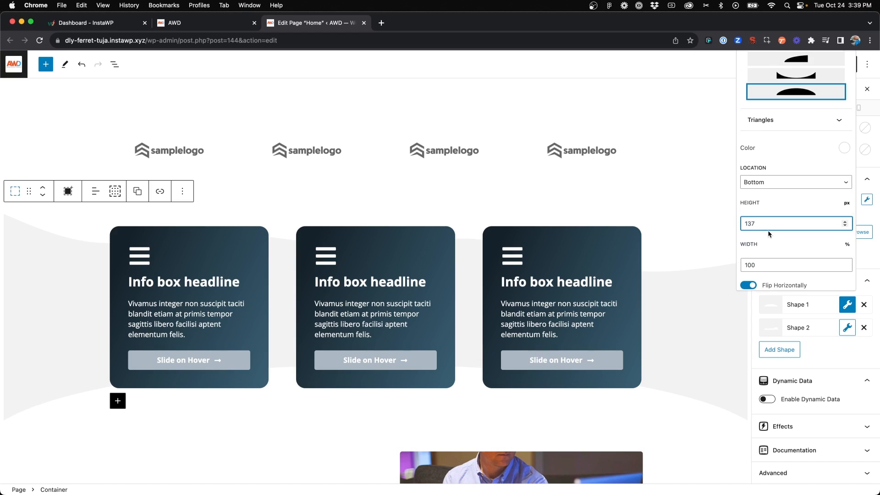
double_click(764, 224)
text(100)
Set Shape 1's height to 150 px and turn off its horizontal flip
double_click(765, 224)
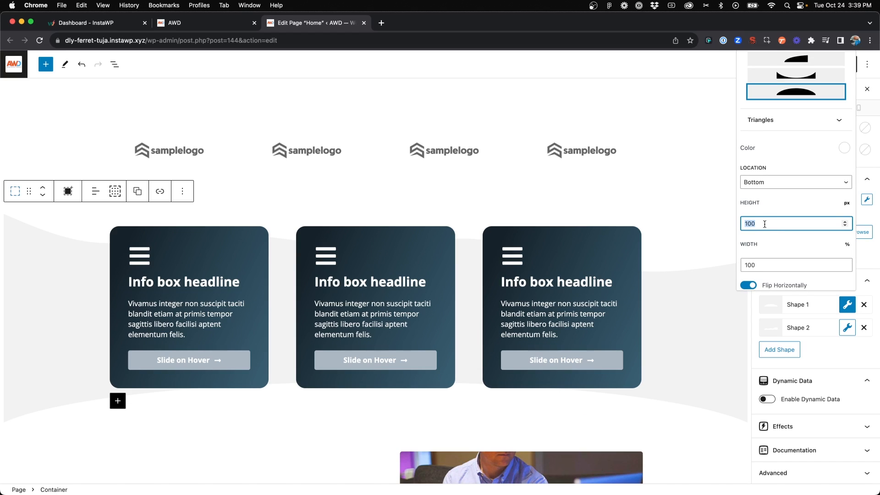
text(150)
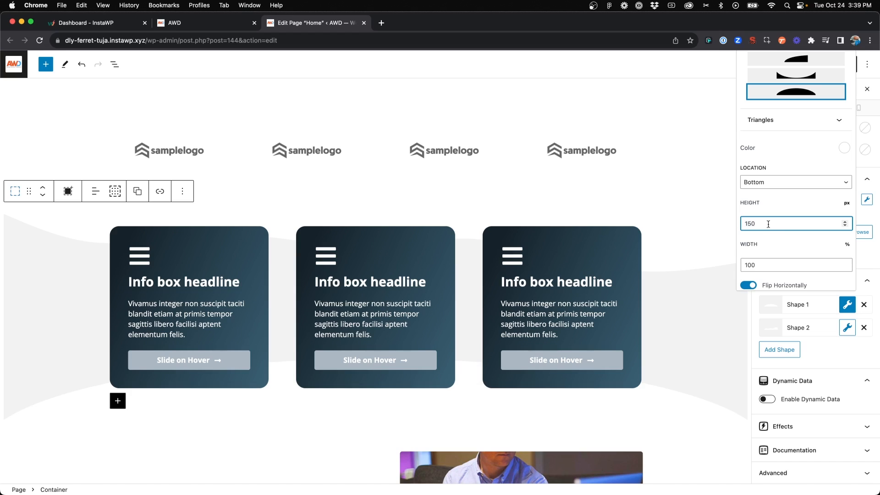
scroll(766, 250, down, 3)
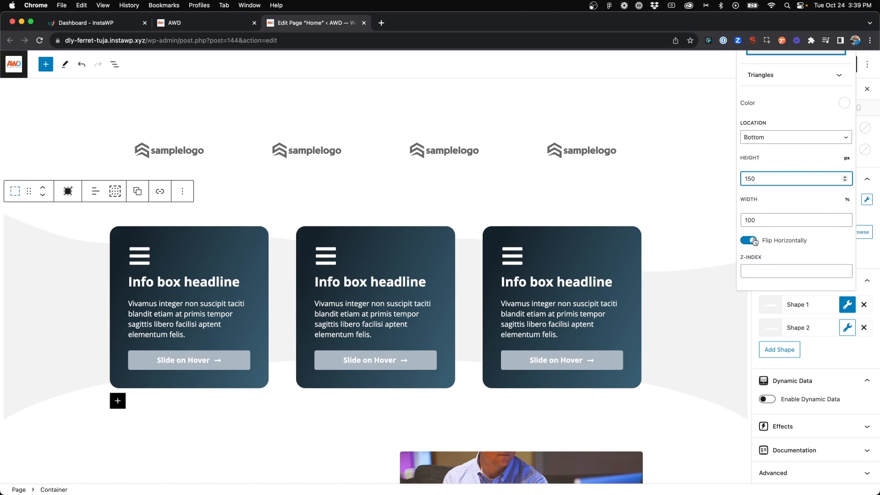
click(755, 242)
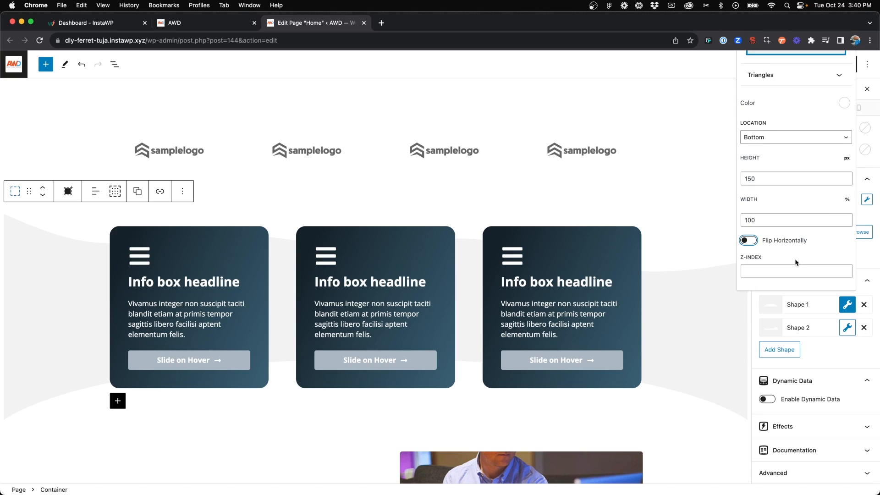
Open Shape 2's settings, expand the curve patterns and apply the fourth curve
click(848, 328)
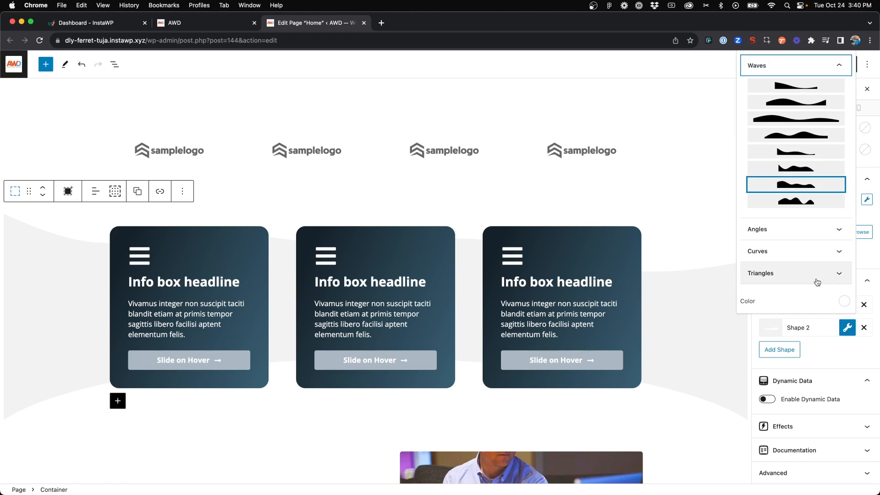
click(800, 252)
scroll(800, 252, down, 3)
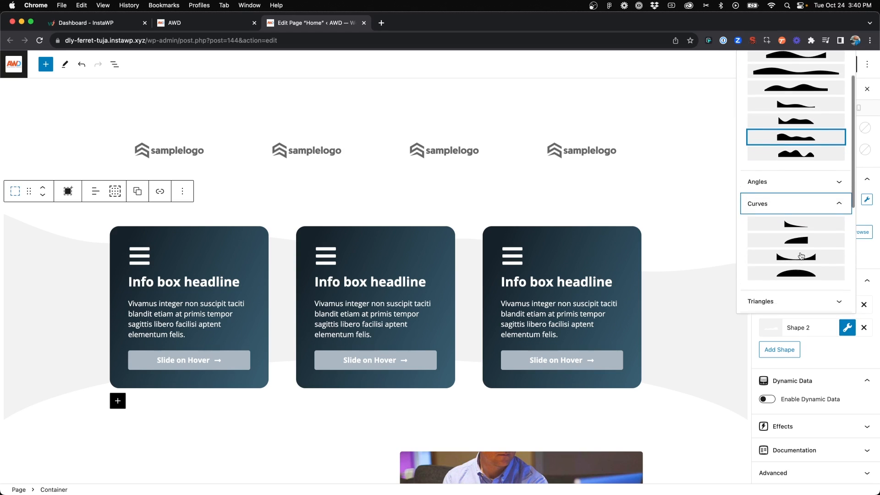
click(797, 237)
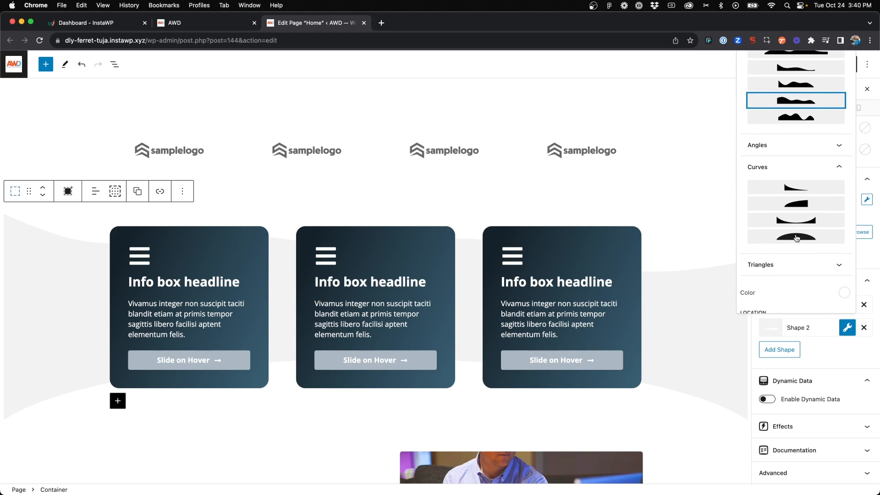
scroll(796, 237, down, 5)
scroll(790, 196, up, 2)
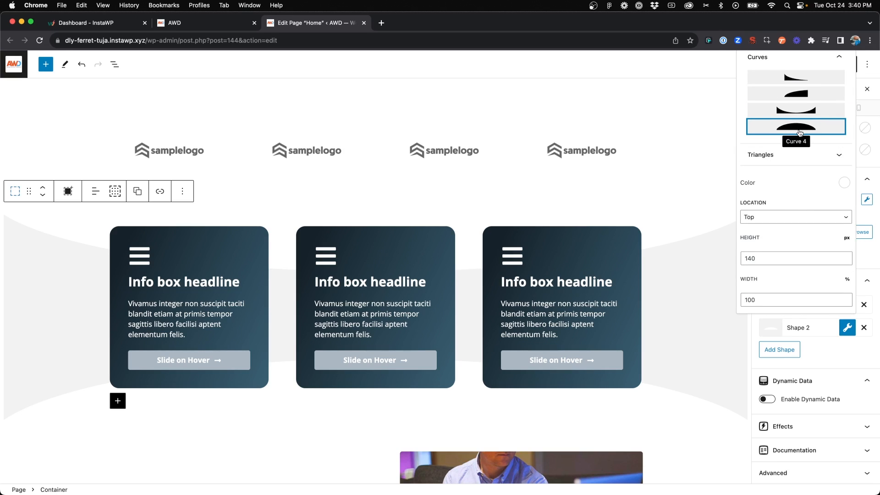
Set Shape 2's height to 150 px and turn off its horizontal flip
click(767, 224)
double_click(765, 253)
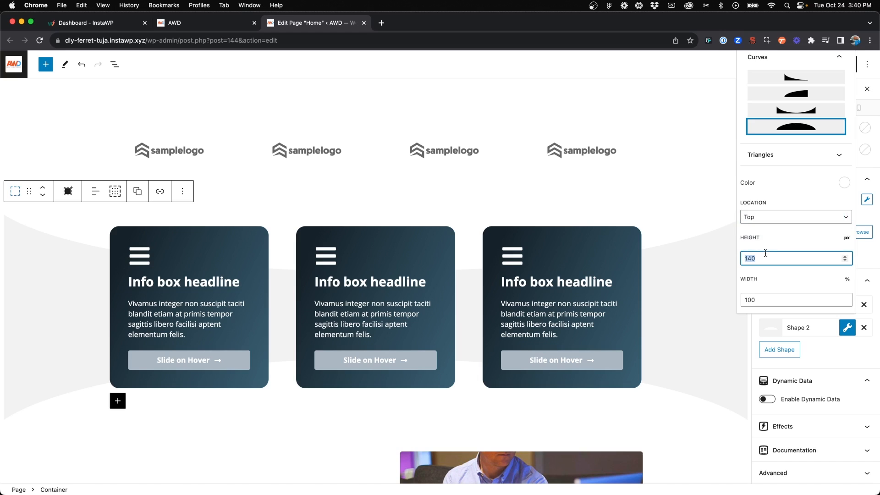
text(150)
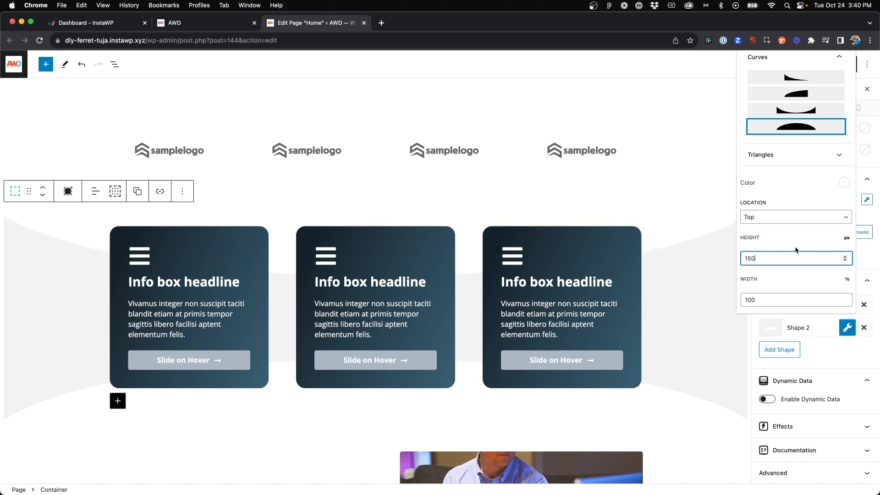
scroll(786, 230, down, 2)
click(763, 242)
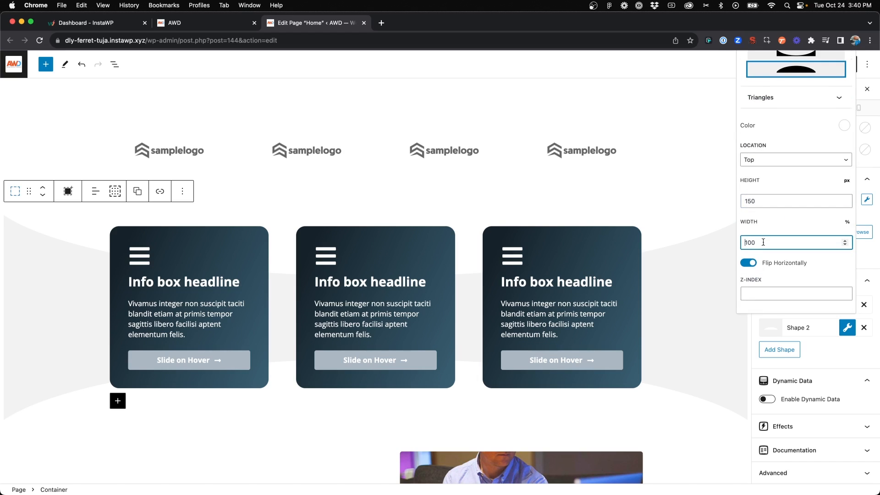
click(751, 263)
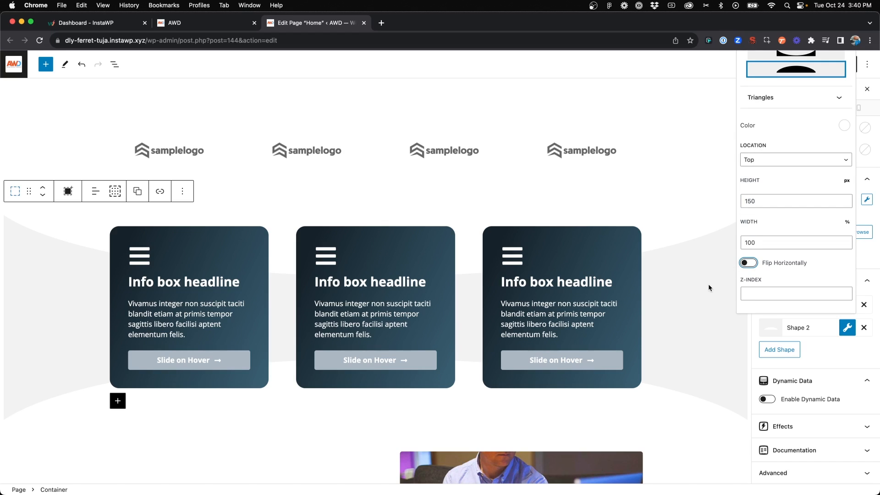
Save the page update and check the info box section's curved dividers on the reloaded live home page
click(822, 351)
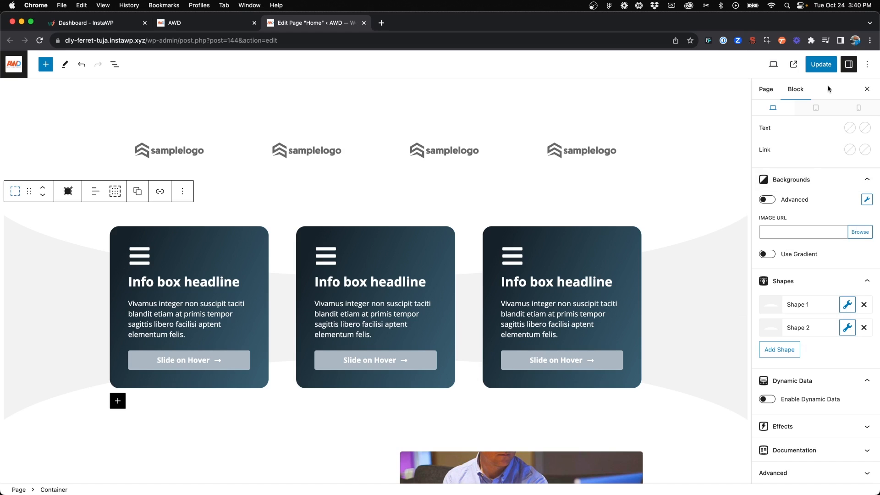
click(816, 64)
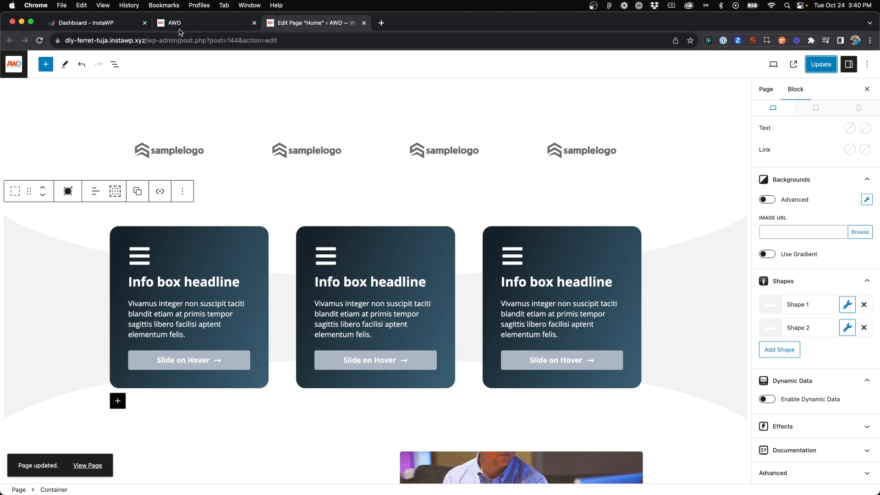
click(181, 26)
click(39, 40)
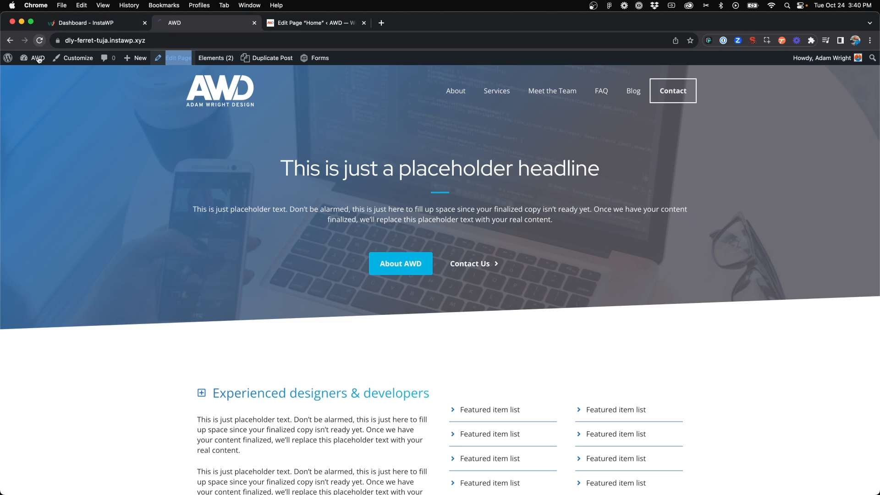
scroll(256, 233, down, 8)
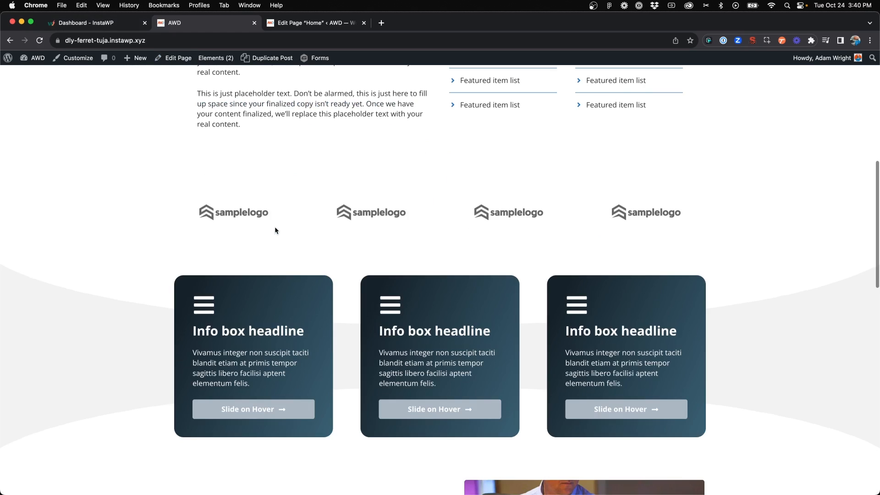
scroll(274, 227, down, 2)
scroll(275, 228, up, 2)
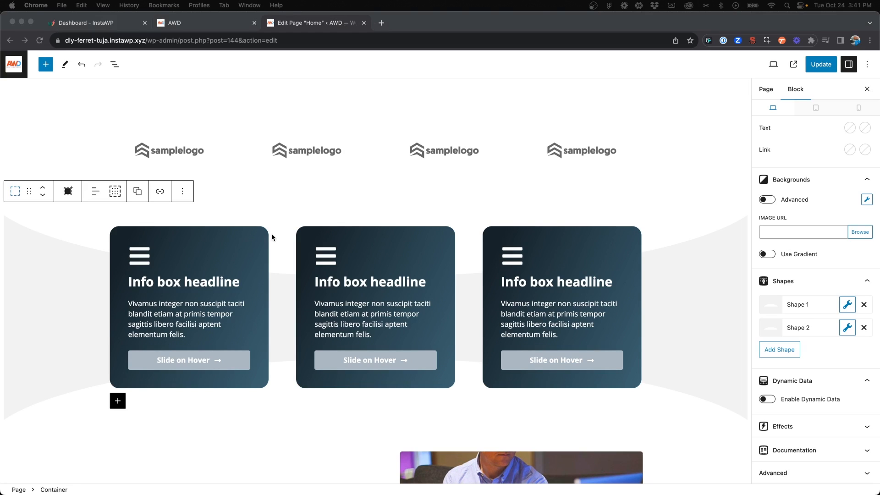
Return to the page editor and review the angled hero divider and the info box section's curved dividers
click(272, 237)
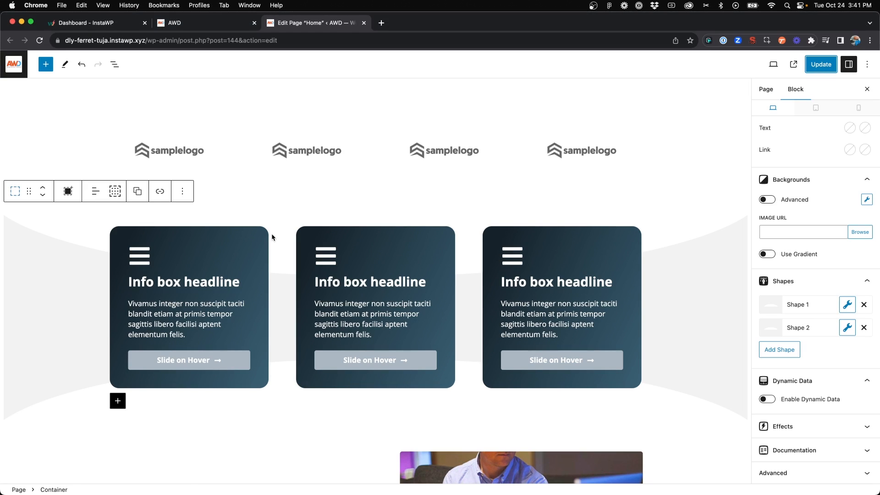
scroll(272, 236, down, 3)
scroll(397, 324, down, 3)
scroll(397, 326, up, 10)
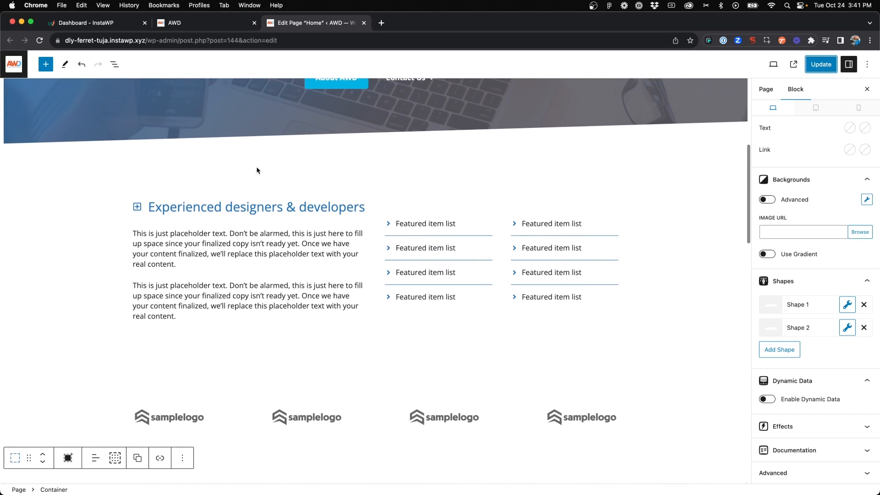
scroll(243, 280, down, 4)
scroll(324, 370, down, 3)
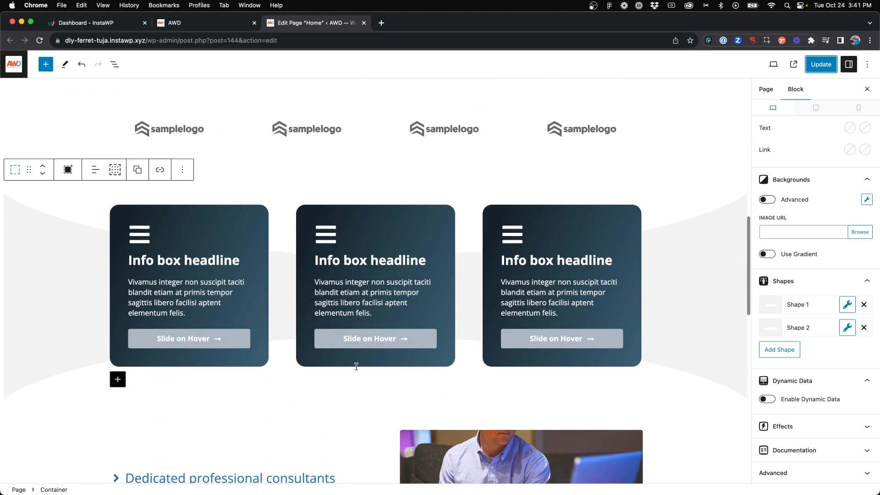
scroll(448, 317, down, 2)
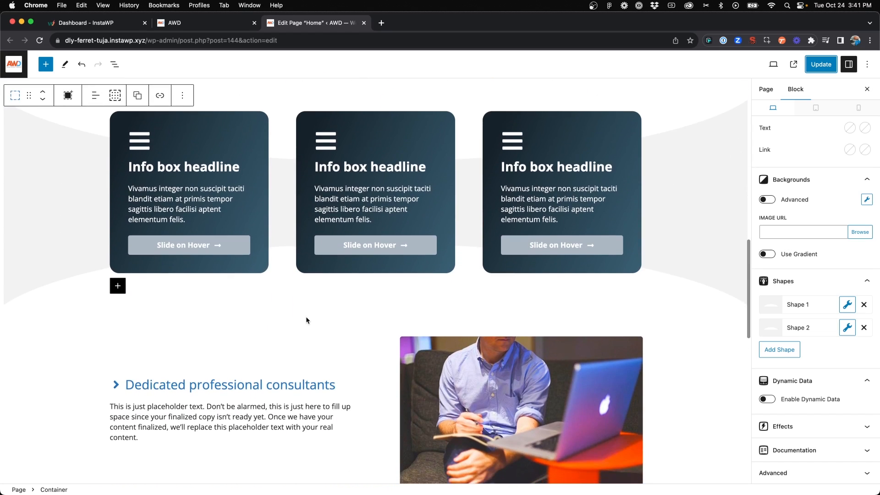
scroll(307, 318, down, 2)
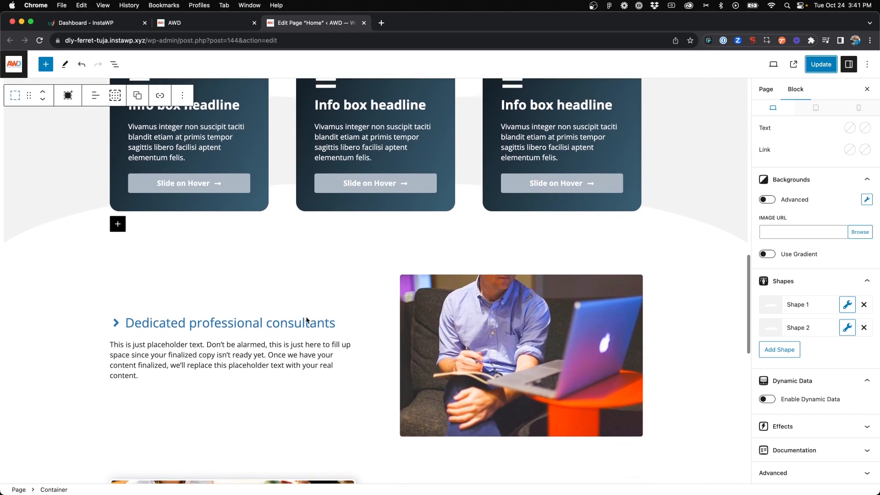
Give the "Dedicated professional consultants" container the blue accent background colour
click(17, 260)
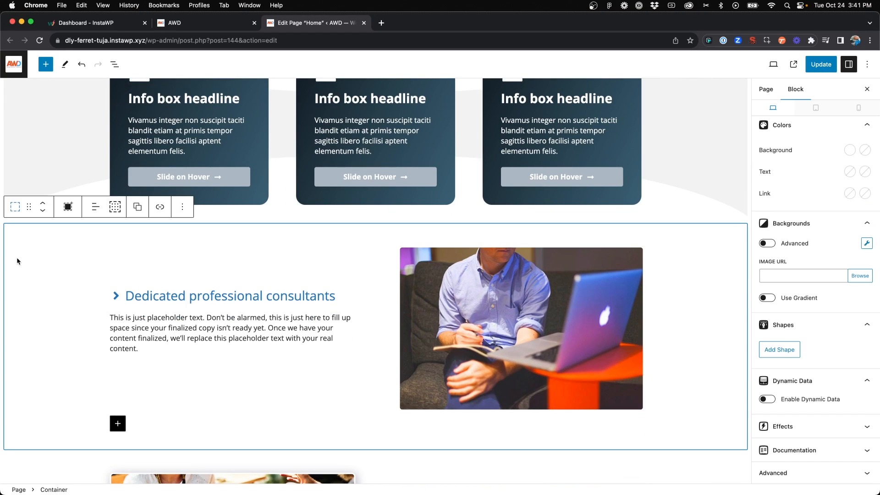
scroll(747, 257, down, 1)
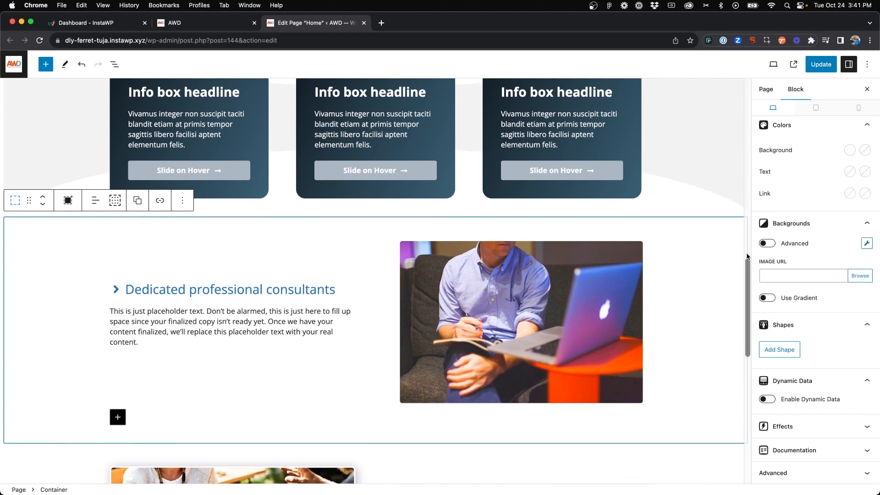
scroll(827, 230, up, 2)
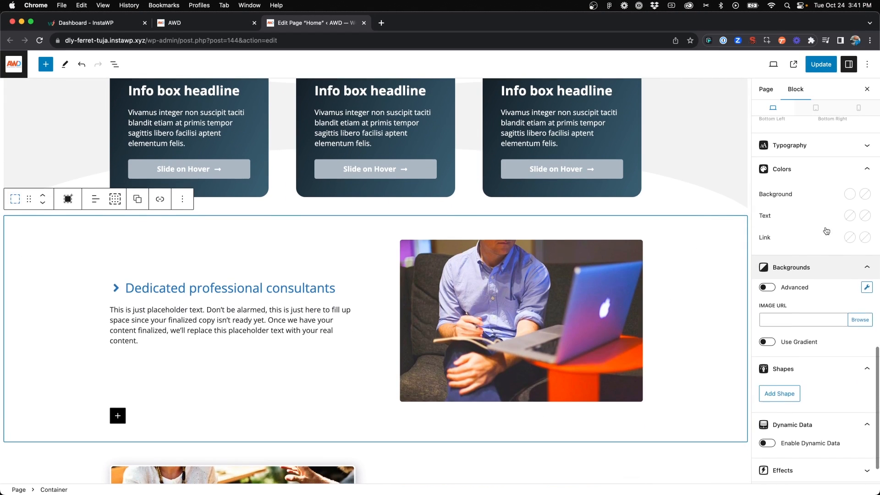
click(848, 200)
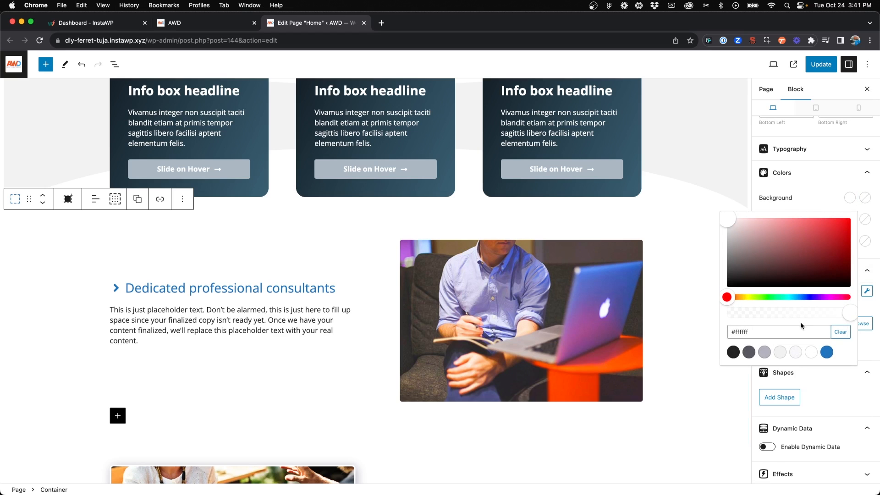
click(827, 352)
scroll(222, 281, up, 3)
click(222, 281)
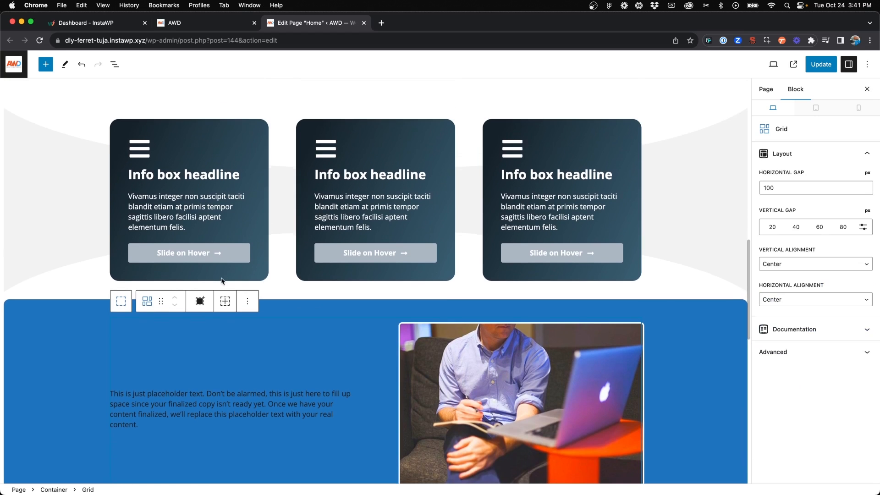
Select the info box container and change Shape 1's colour to the blue accent, var(--accent)
scroll(222, 281, up, 1)
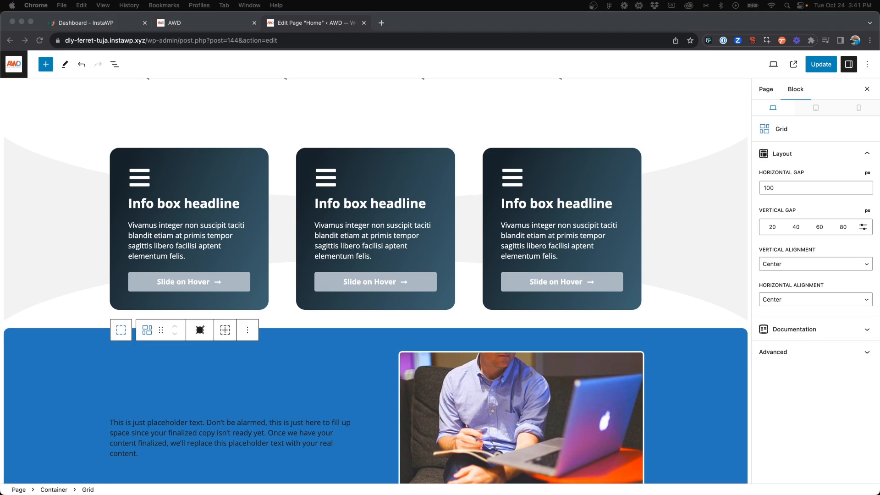
click(55, 178)
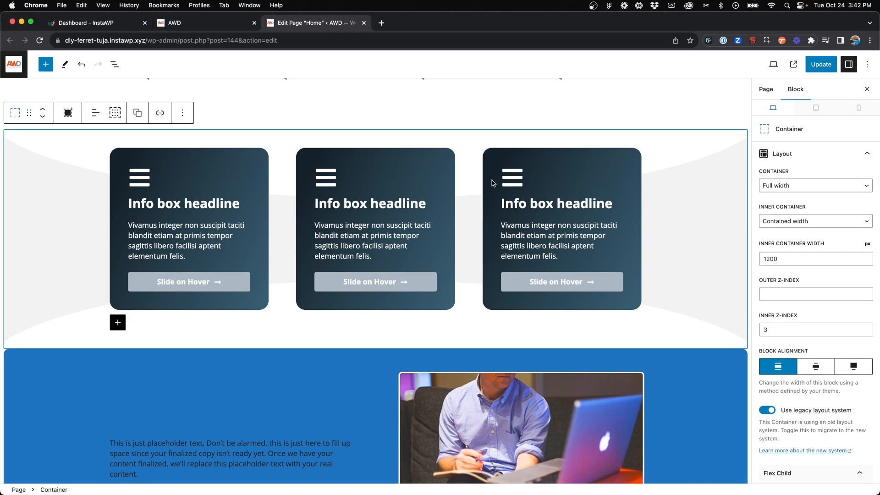
scroll(763, 277, down, 15)
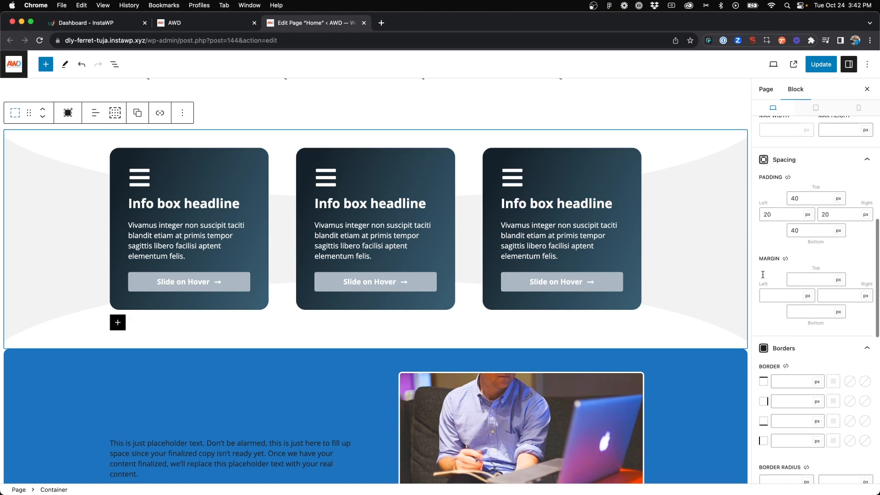
click(847, 304)
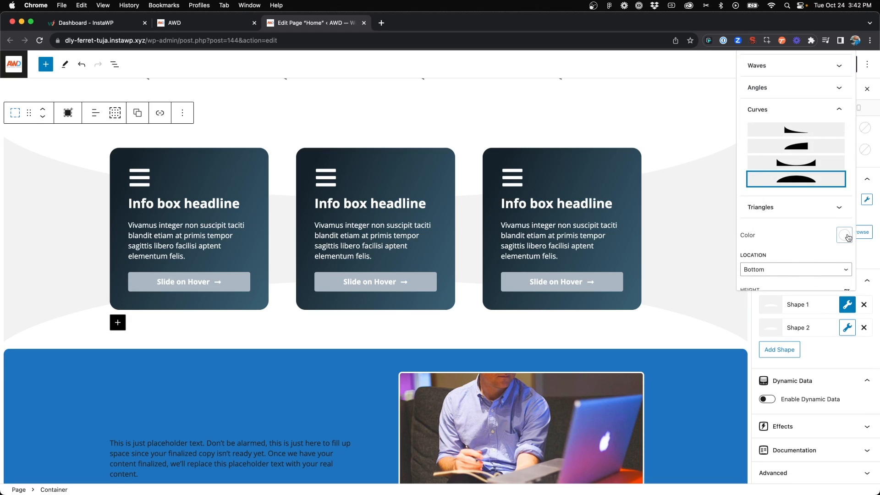
click(844, 235)
click(821, 209)
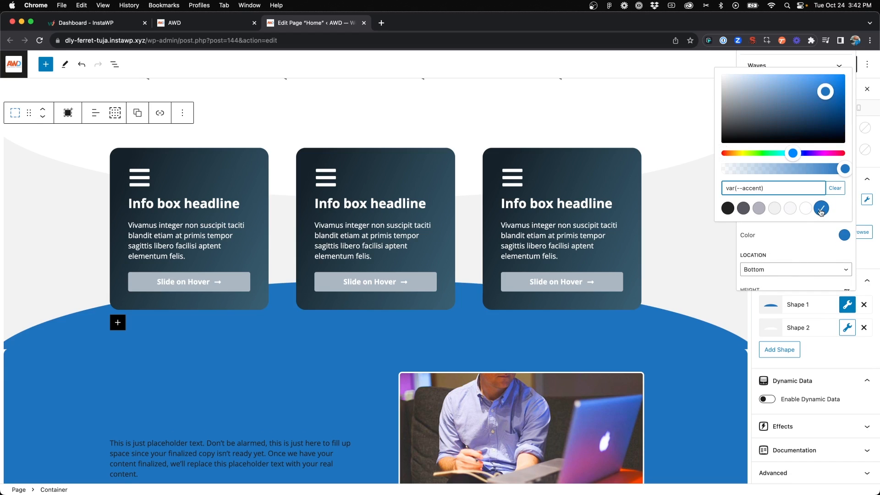
click(722, 327)
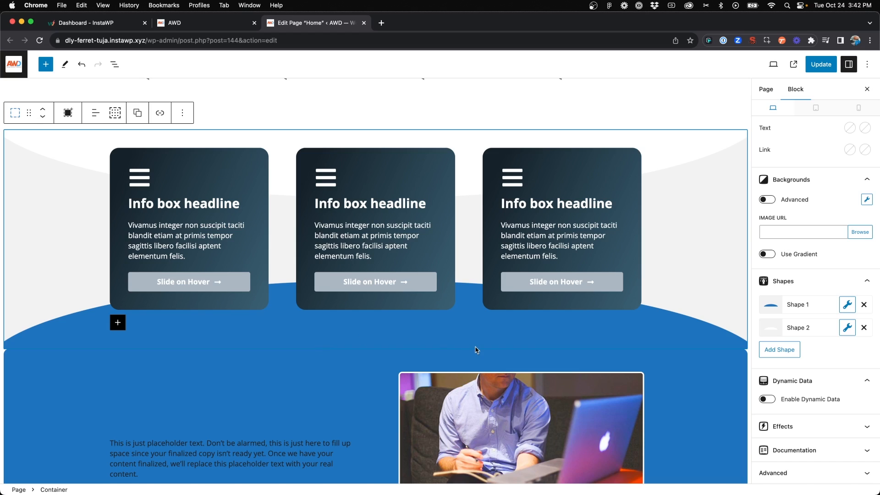
Set the blue container's top corner radii to 0 px and link all border radius values together
click(52, 372)
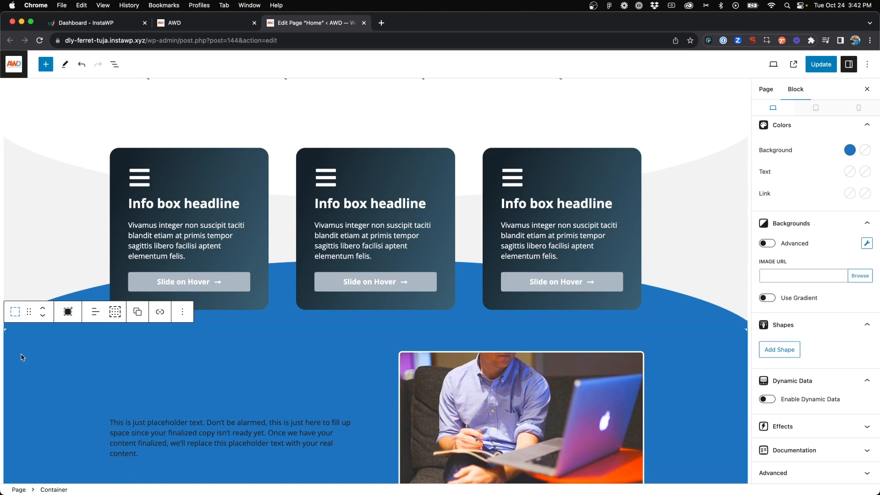
scroll(800, 297, up, 5)
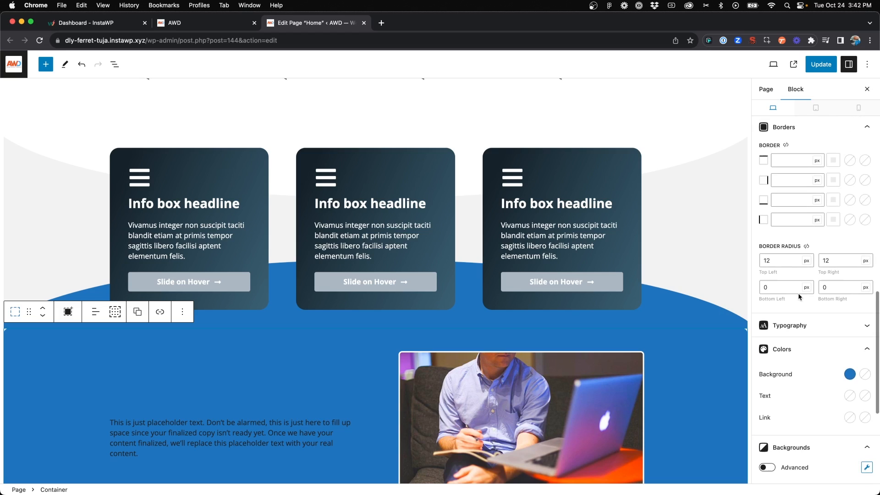
double_click(781, 260)
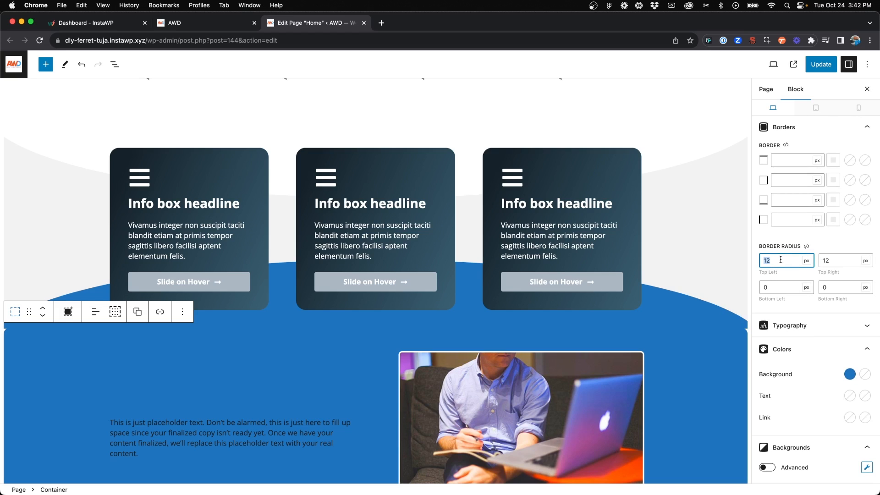
double_click(830, 261)
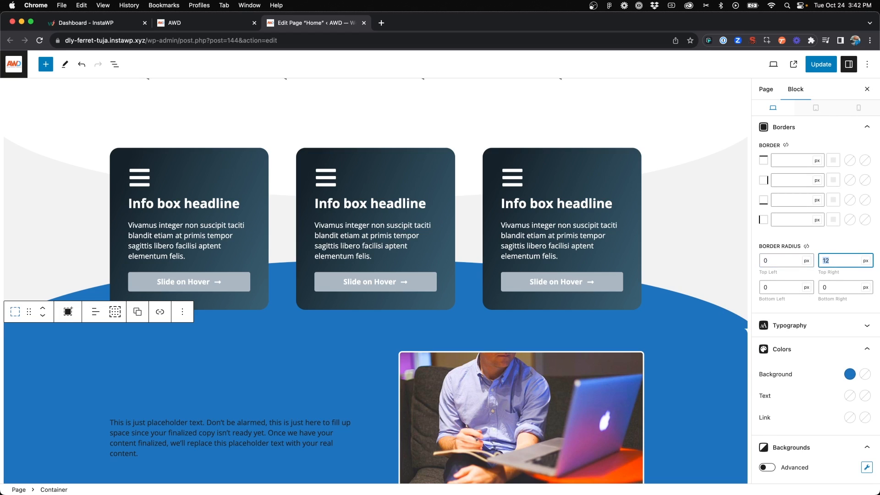
click(806, 247)
scroll(618, 338, down, 4)
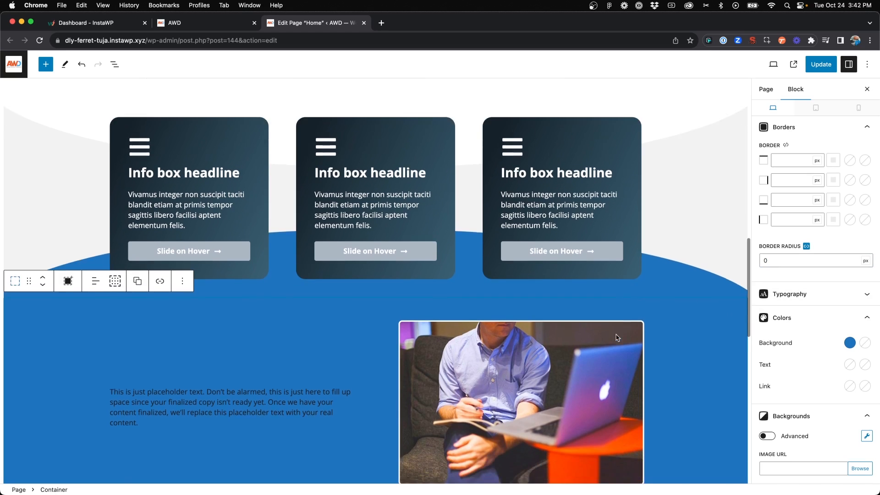
Set the "Dedicated professional consultants" headline's text and icon colours to white, var(--base-3)
triple_click(247, 315)
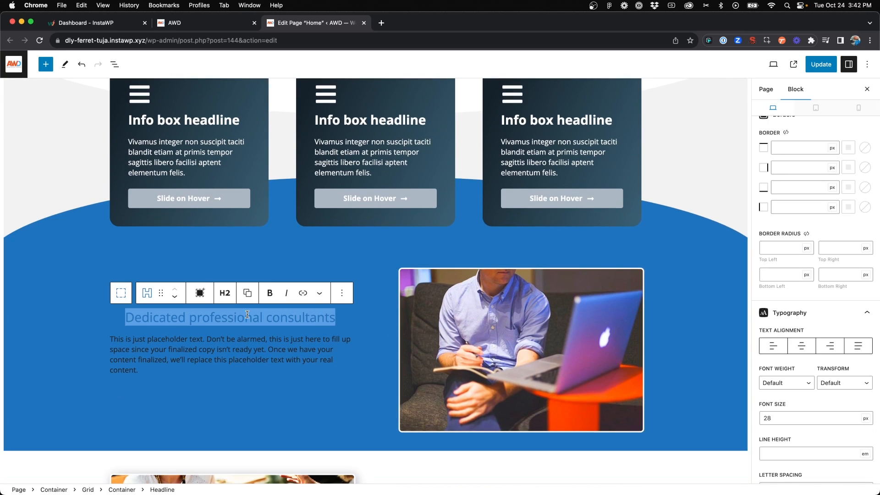
scroll(802, 256, down, 10)
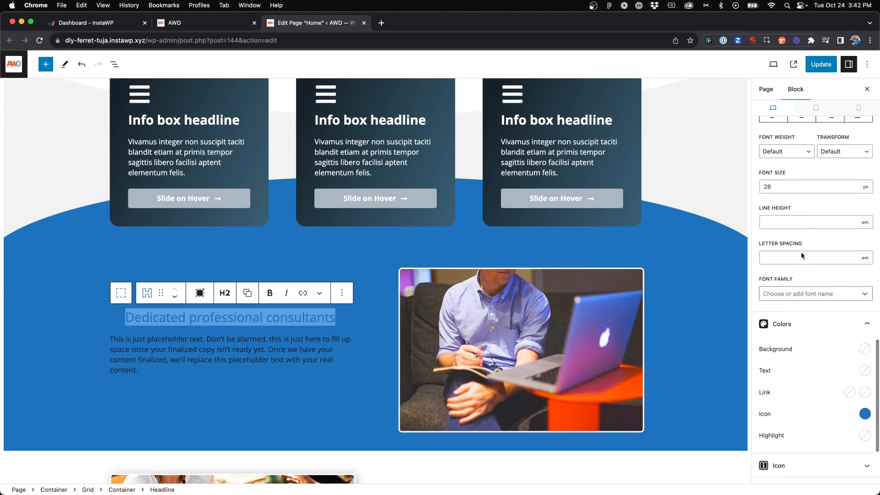
click(856, 348)
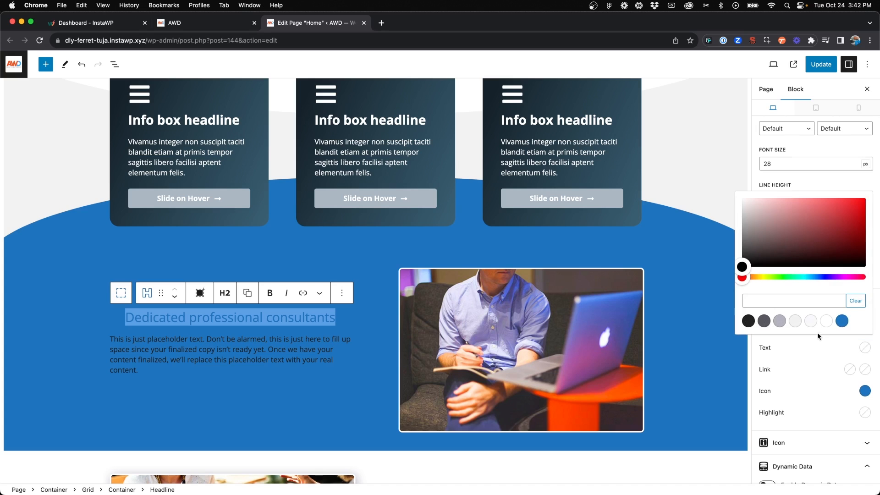
click(827, 321)
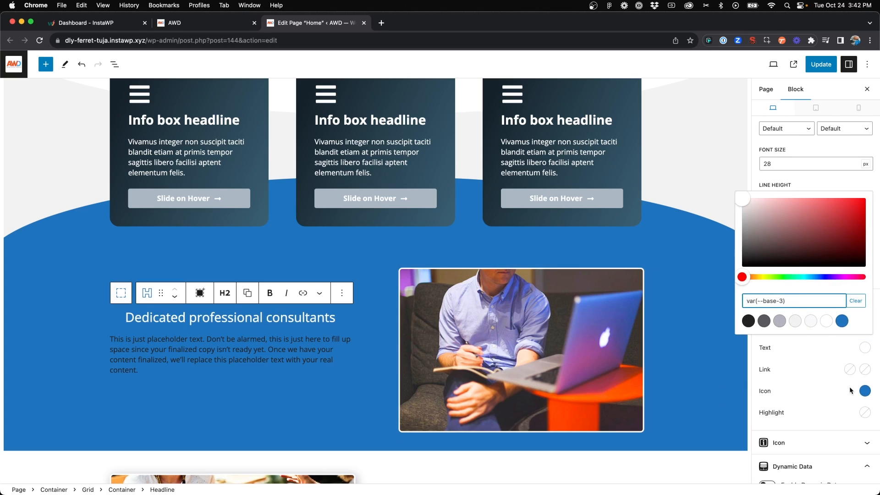
click(865, 390)
click(865, 390)
click(827, 364)
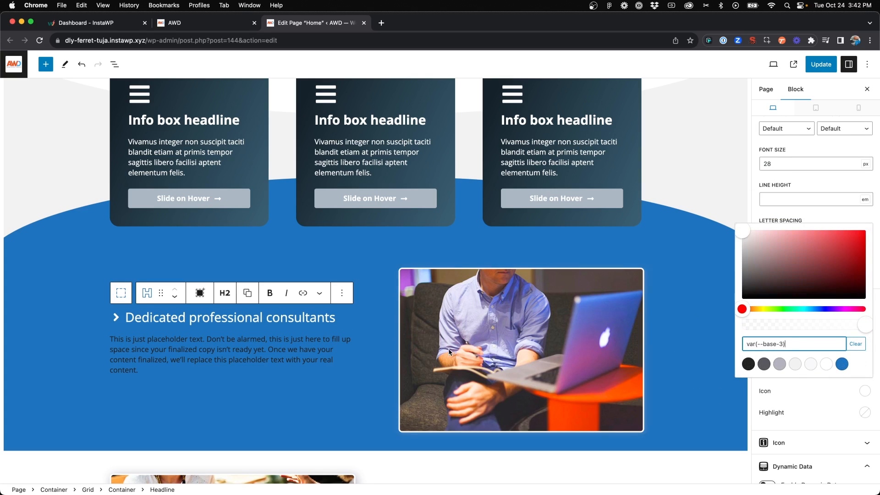
Set the text colour of the placeholder paragraph below that headline to white, base-3
click(300, 355)
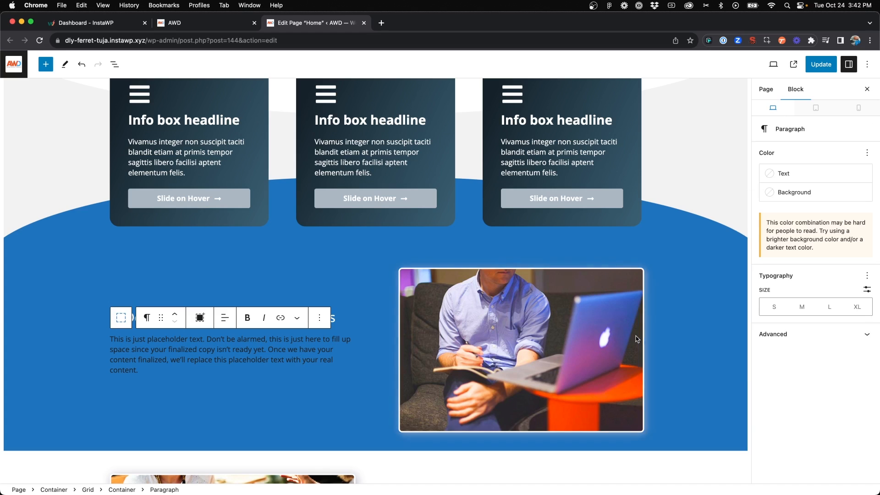
click(775, 174)
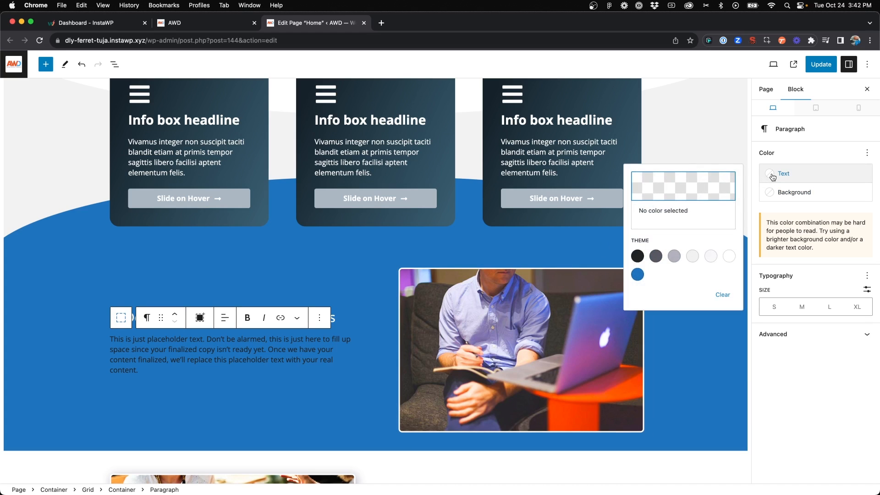
click(729, 256)
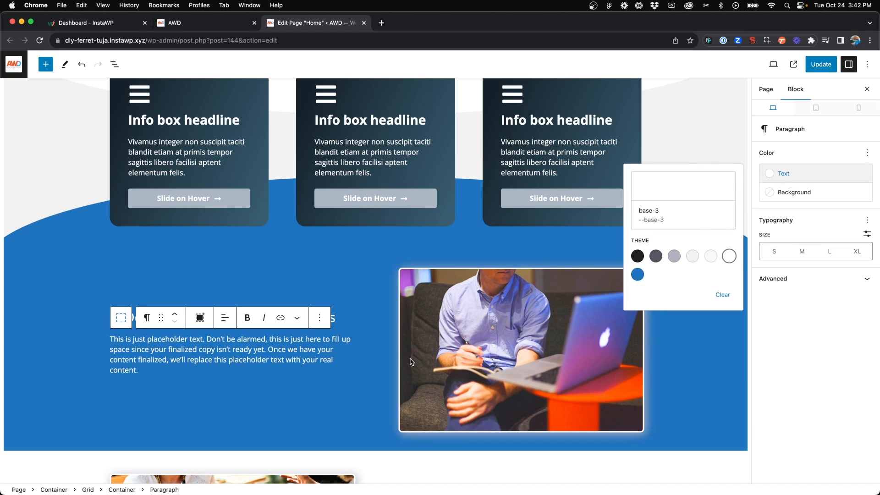
click(812, 329)
Save the page update and check the blue section with its curved divider on the reloaded live home page
scroll(626, 324, up, 3)
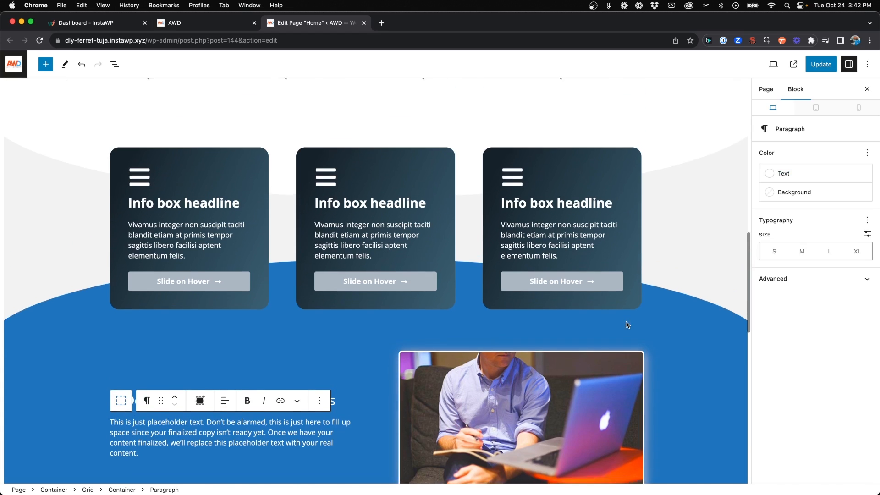
click(826, 67)
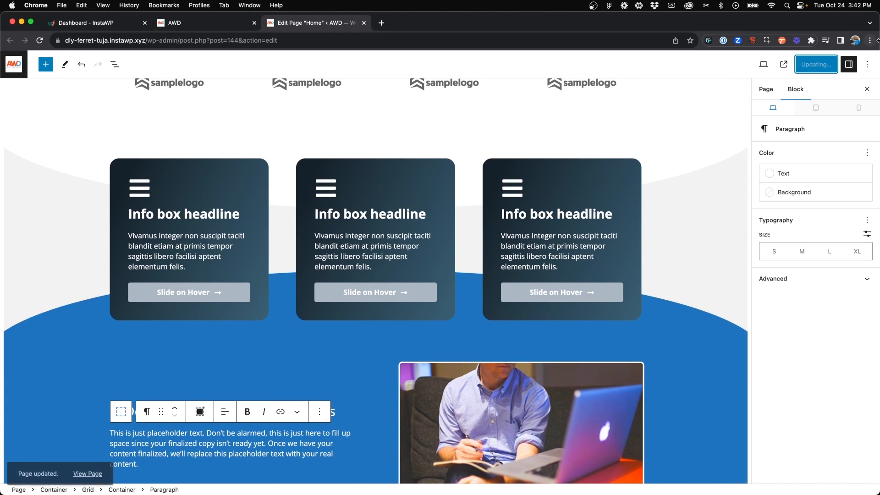
click(206, 20)
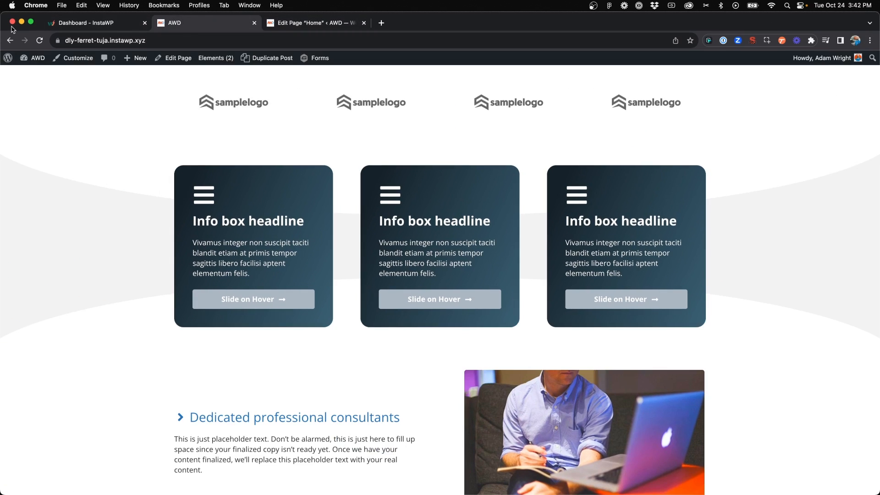
click(39, 40)
scroll(217, 201, down, 3)
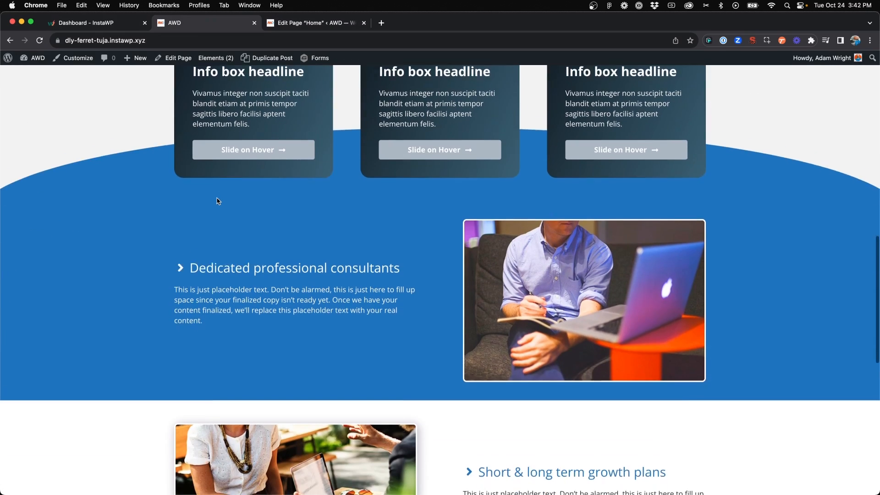
scroll(164, 188, up, 2)
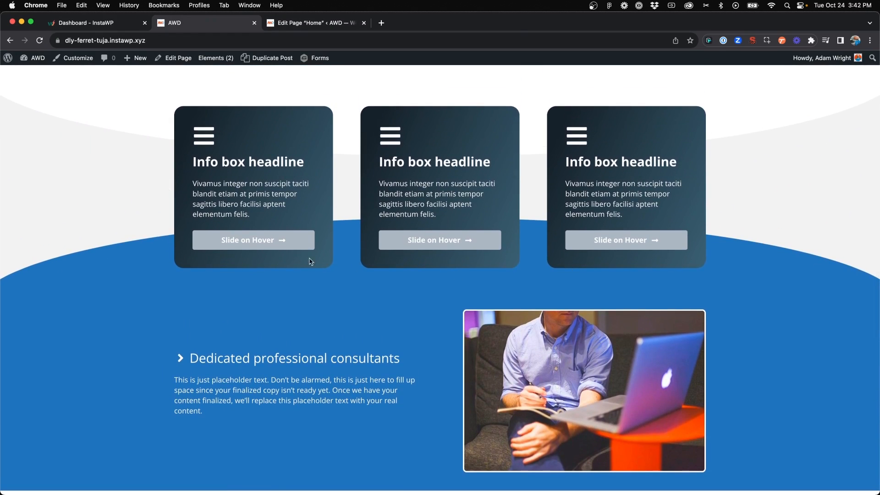
scroll(290, 290, down, 1)
scroll(290, 291, down, 1)
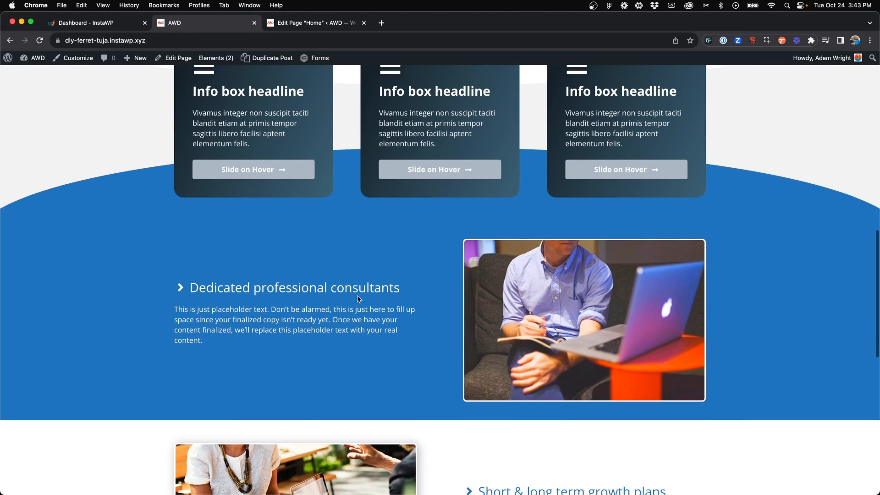
Return to the Home page editor and examine the Waves, Angles, Curves and Triangles divider options for the hero container's Shape 1
scroll(404, 361, up, 1)
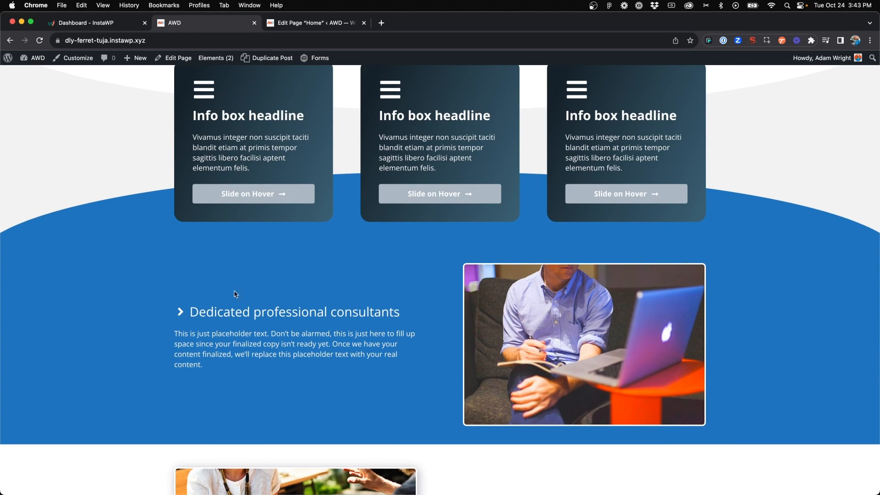
key(ctrl+Tab)
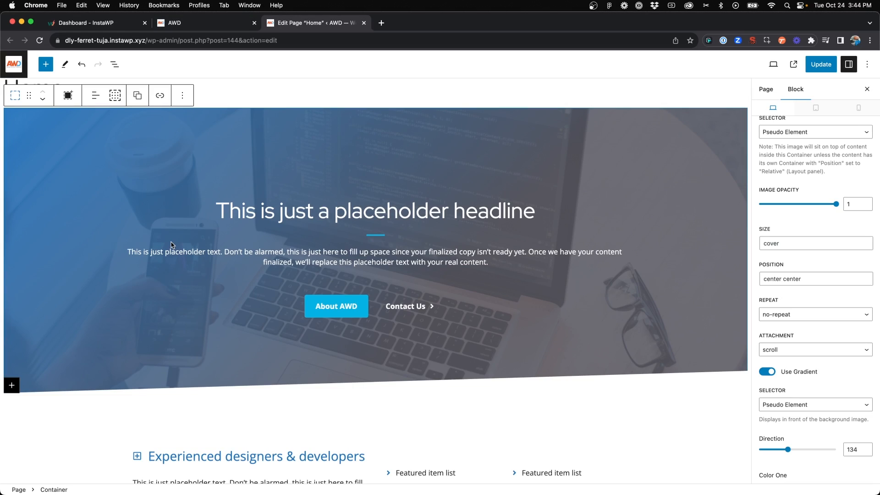
scroll(829, 245, down, 6)
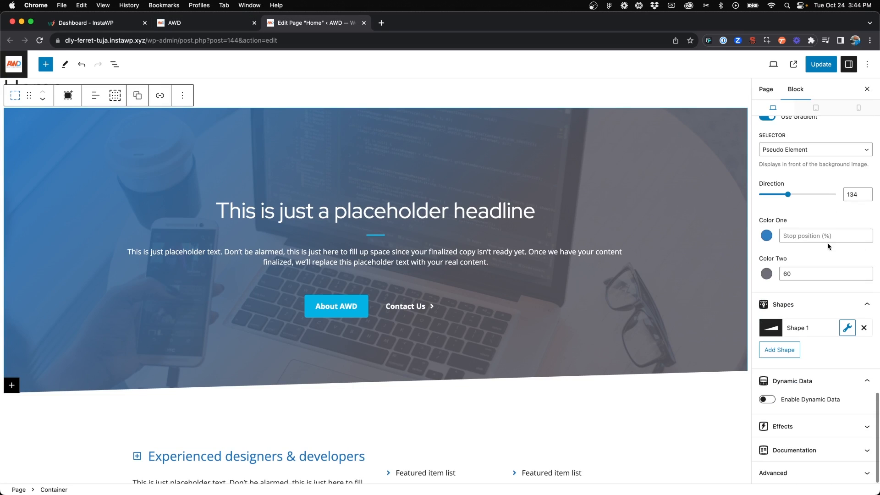
click(847, 328)
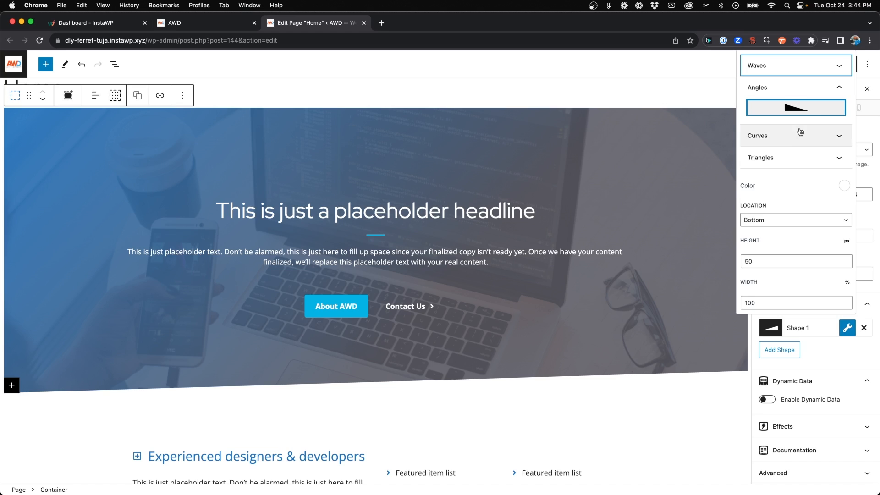
click(782, 159)
click(784, 146)
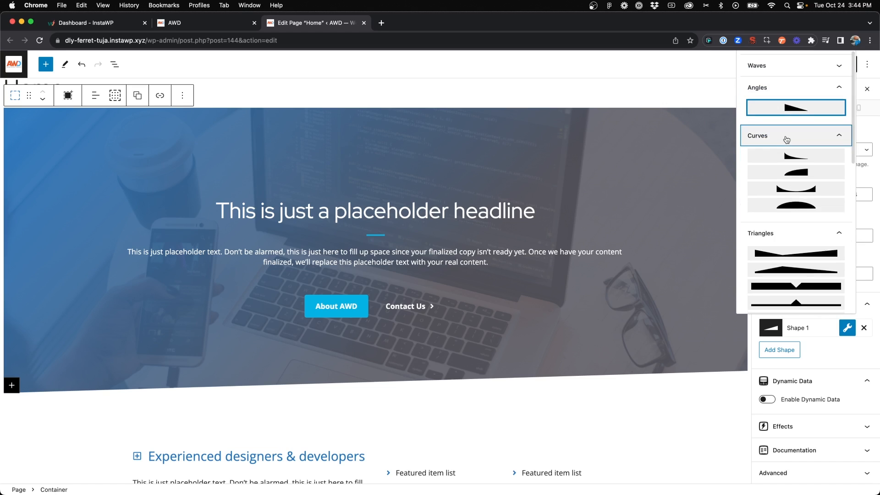
click(795, 68)
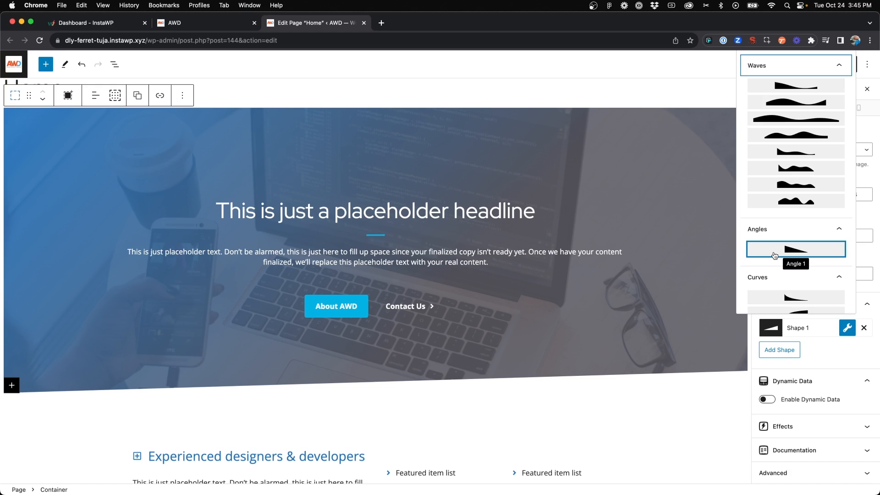
scroll(774, 255, down, 5)
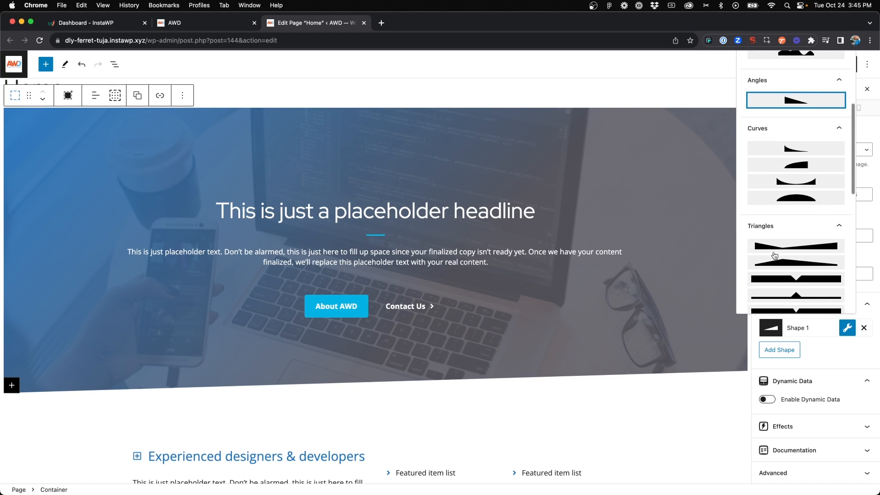
scroll(775, 256, down, 2)
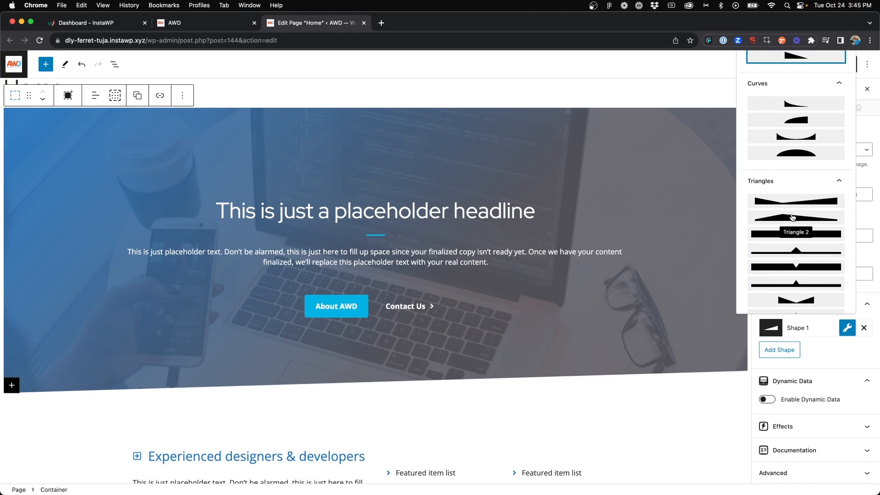
scroll(792, 218, down, 3)
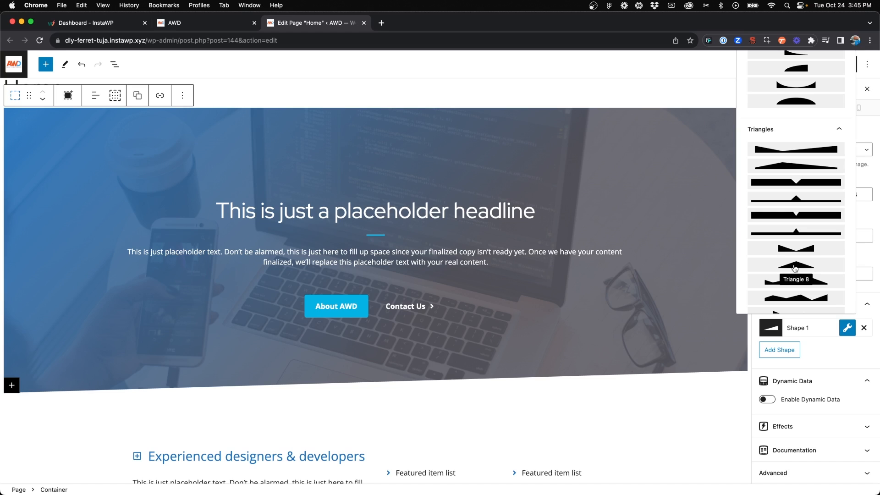
scroll(795, 268, down, 3)
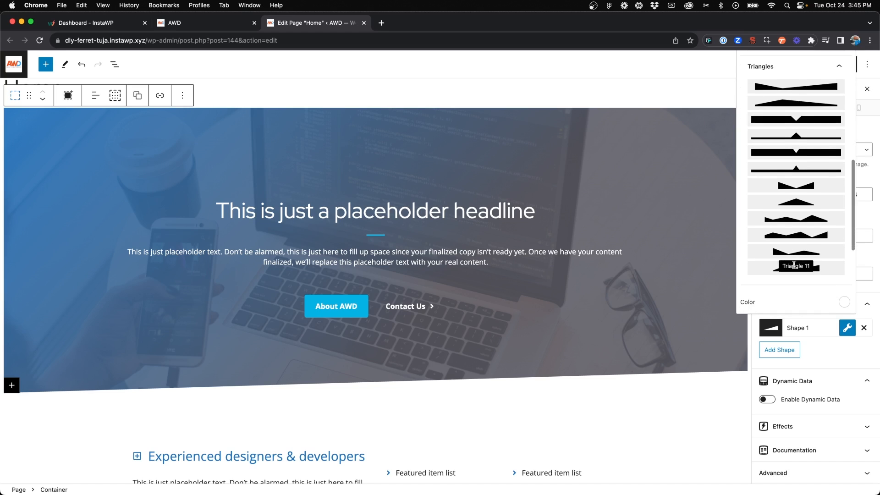